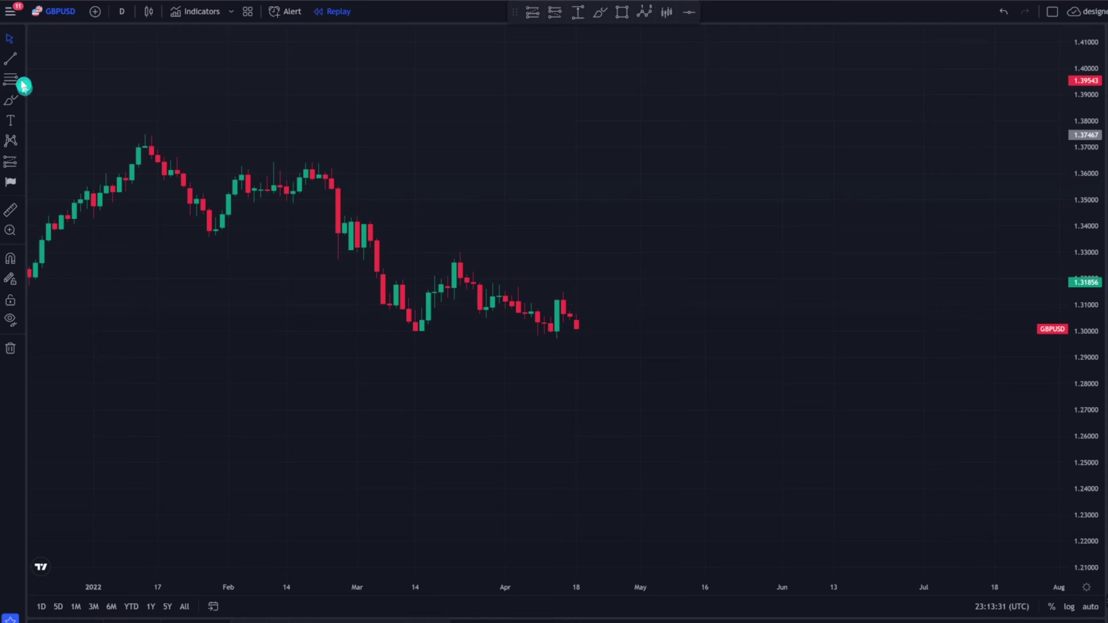
# Draw the triangle's flat support line and its descending resistance line on GBPUSD
pyautogui.click(10, 58)
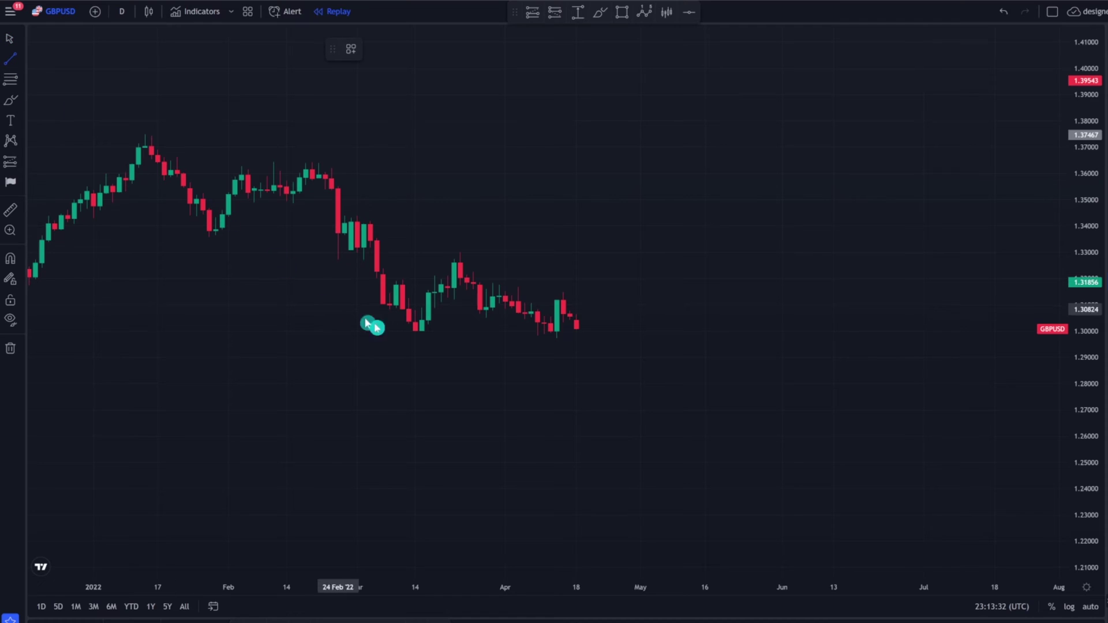
pyautogui.moveTo(375, 327)
pyautogui.mouseDown()
pyautogui.moveTo(381, 336)
pyautogui.moveTo(668, 364)
pyautogui.moveTo(679, 333)
pyautogui.mouseUp()
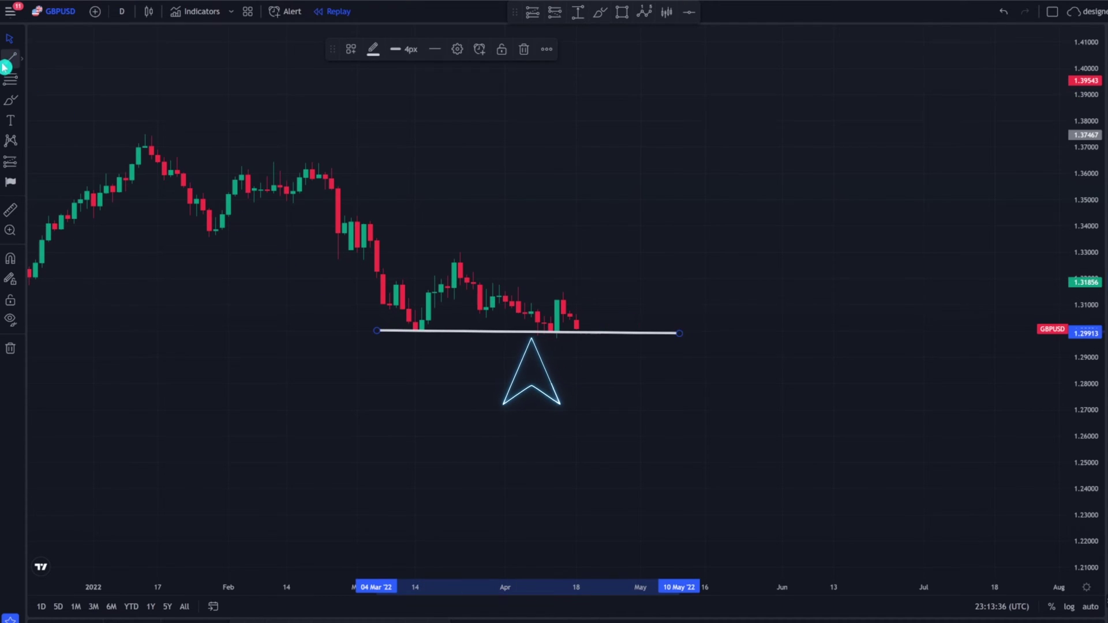
pyautogui.click(5, 64)
pyautogui.moveTo(372, 222)
pyautogui.mouseDown()
pyautogui.moveTo(690, 314)
pyautogui.moveTo(680, 335)
pyautogui.mouseUp()
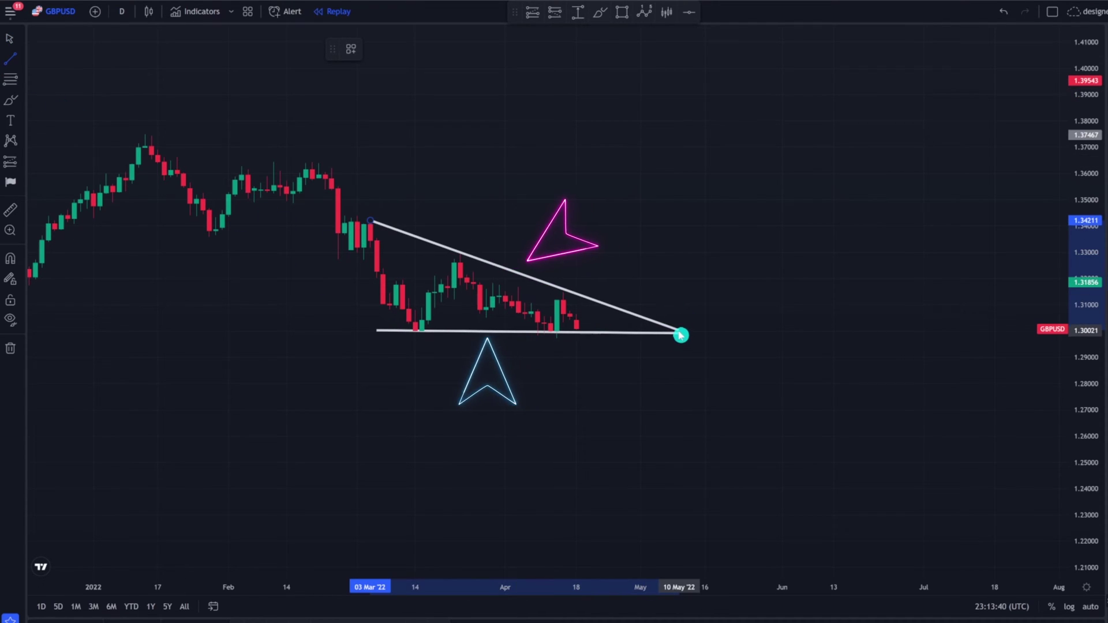
# Place a long position at the support near the apex and extend its target by the triangle's height
pyautogui.click(532, 11)
pyautogui.click(576, 333)
pyautogui.moveTo(377, 331); pyautogui.dragTo(381, 226)
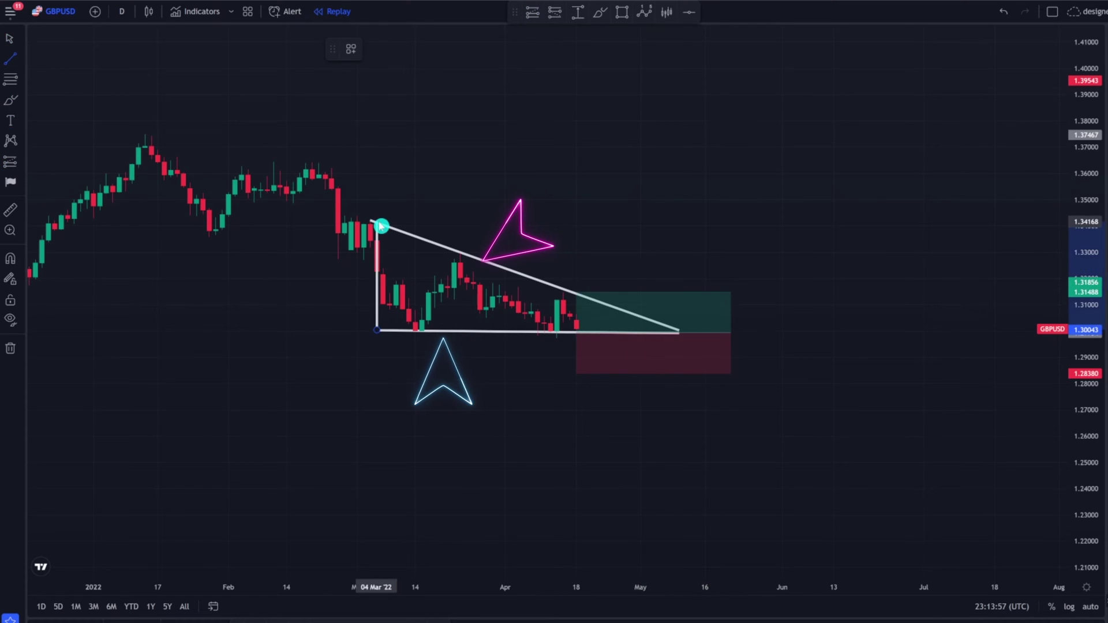
pyautogui.moveTo(378, 278); pyautogui.dragTo(576, 440)
pyautogui.moveTo(576, 293); pyautogui.dragTo(576, 236)
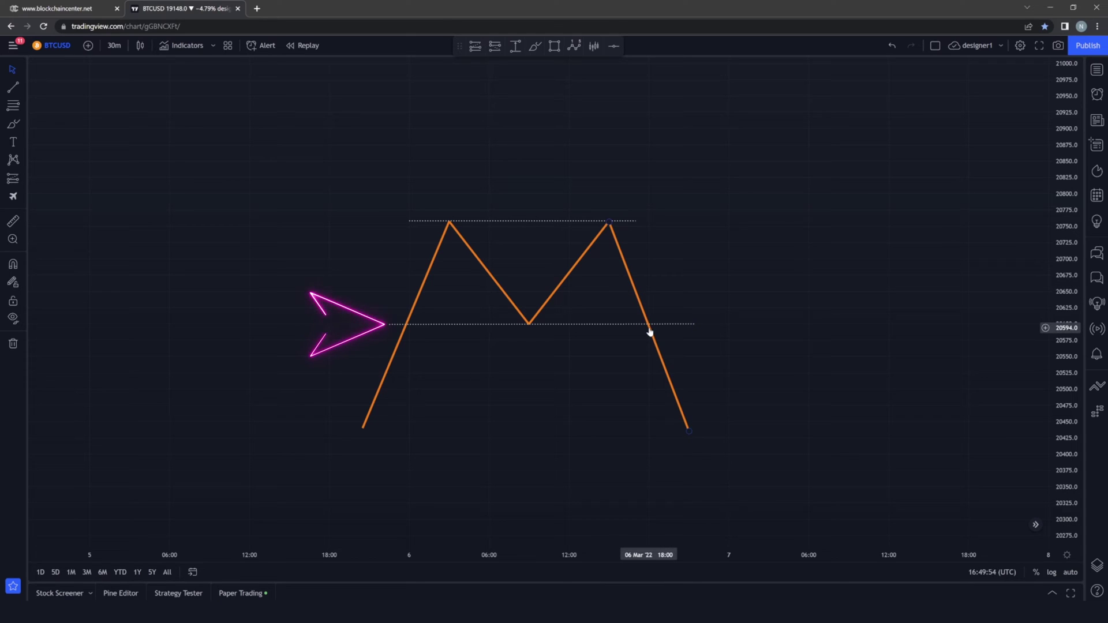
# Place a short position at the double top's neckline break
pyautogui.click(530, 323)
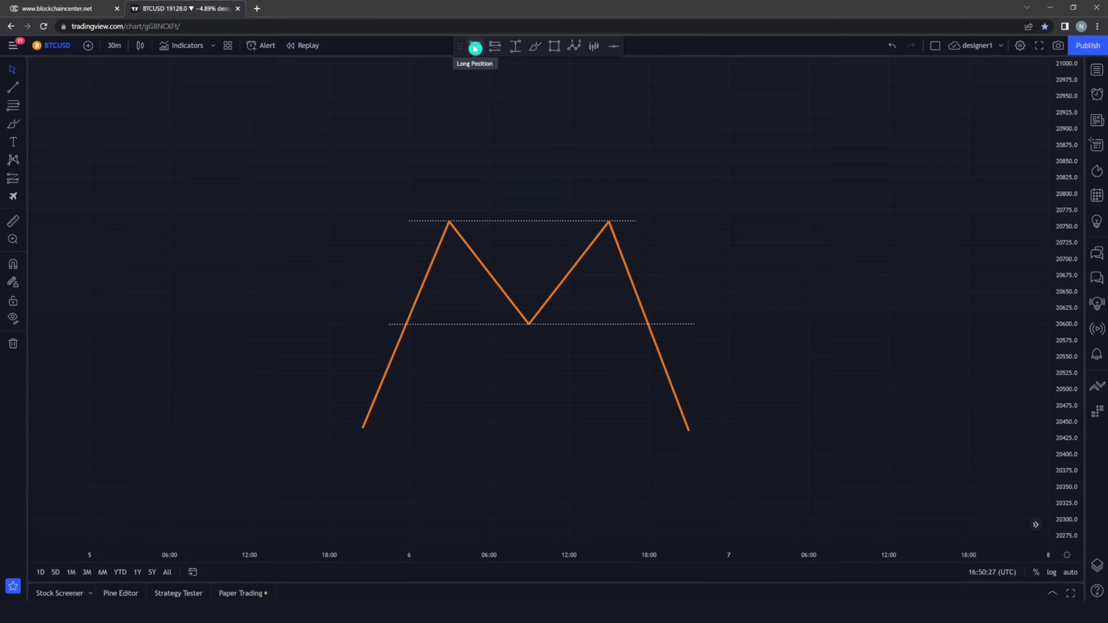
pyautogui.click(494, 49)
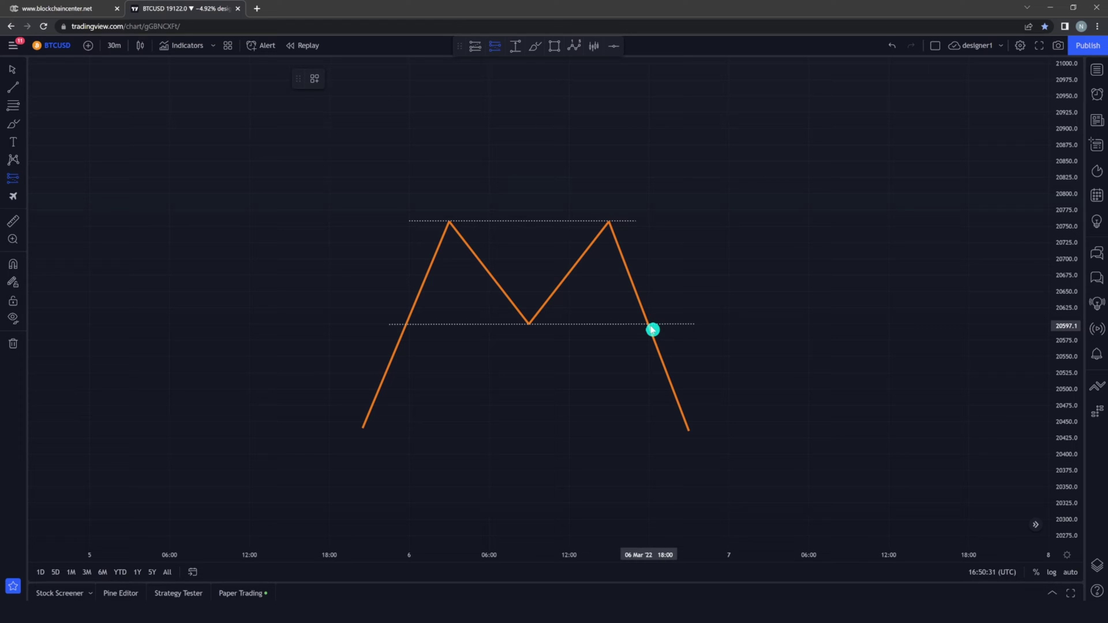
pyautogui.click(652, 329)
pyautogui.moveTo(1049, 168); pyautogui.dragTo(1060, 455)
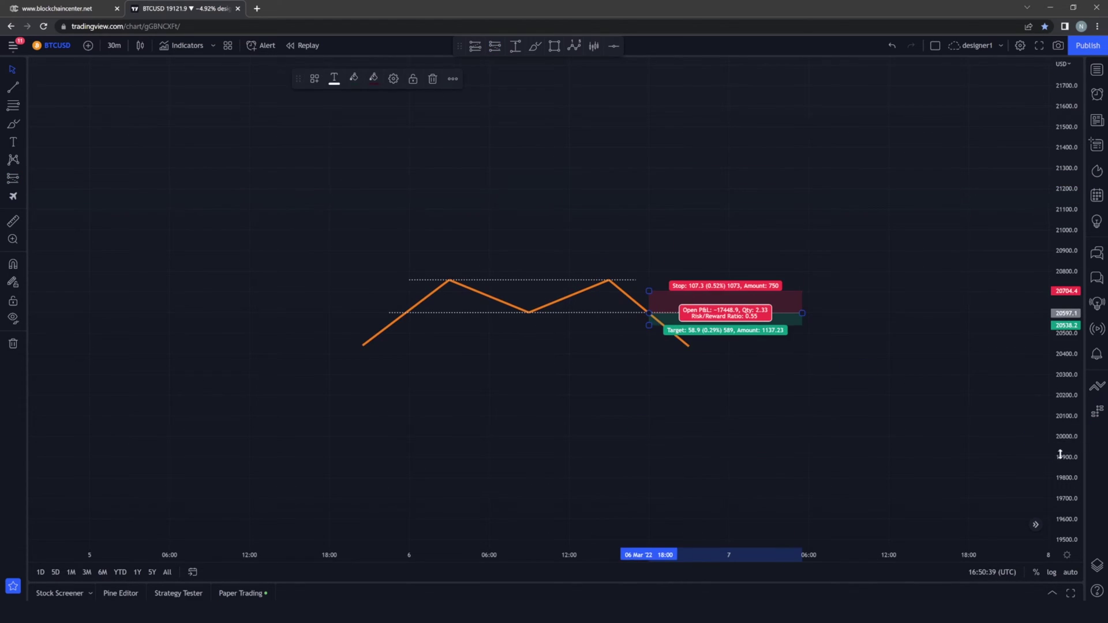
pyautogui.doubleClick(1060, 454)
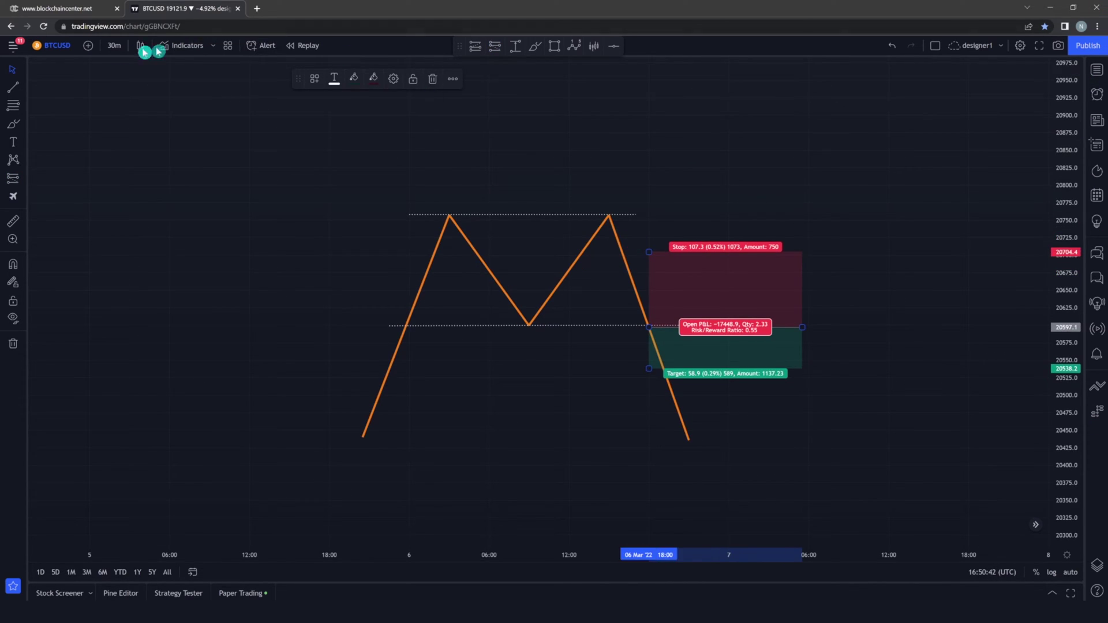
# Move a trough-to-peak height line to the entry and lower the short's target to about 20442.7
pyautogui.click(15, 91)
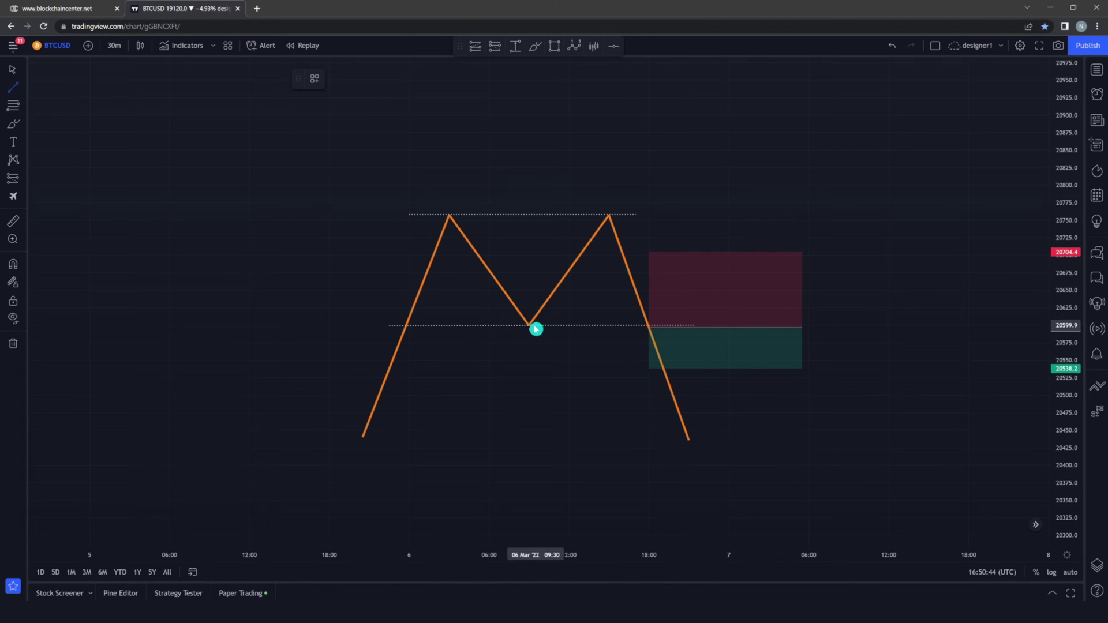
pyautogui.click(529, 326)
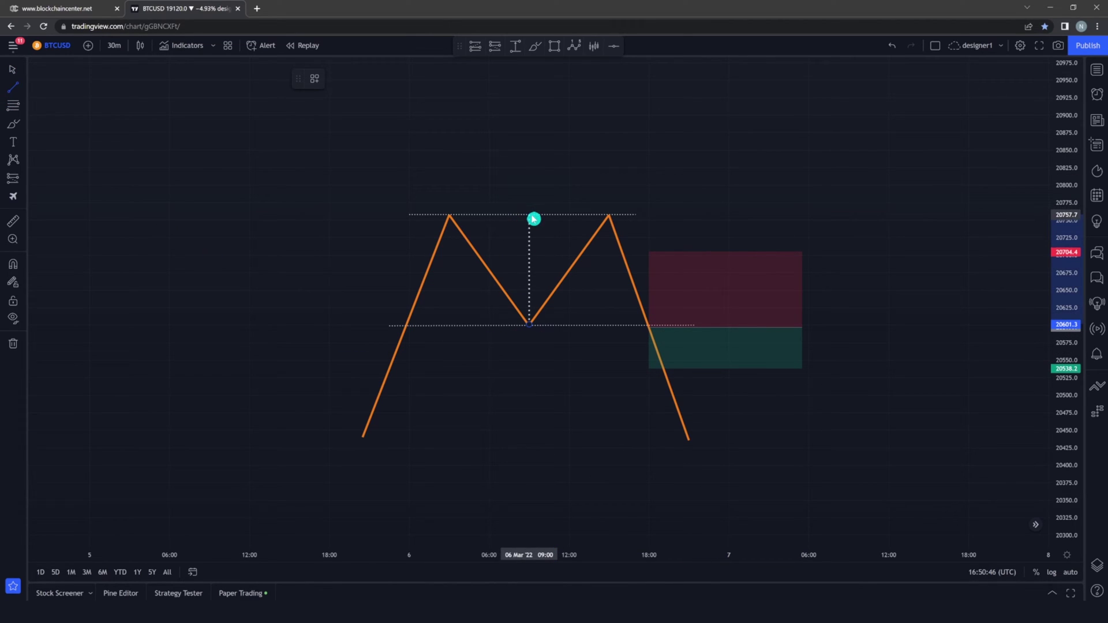
pyautogui.click(533, 219)
pyautogui.moveTo(526, 260); pyautogui.dragTo(650, 337)
pyautogui.click(649, 329)
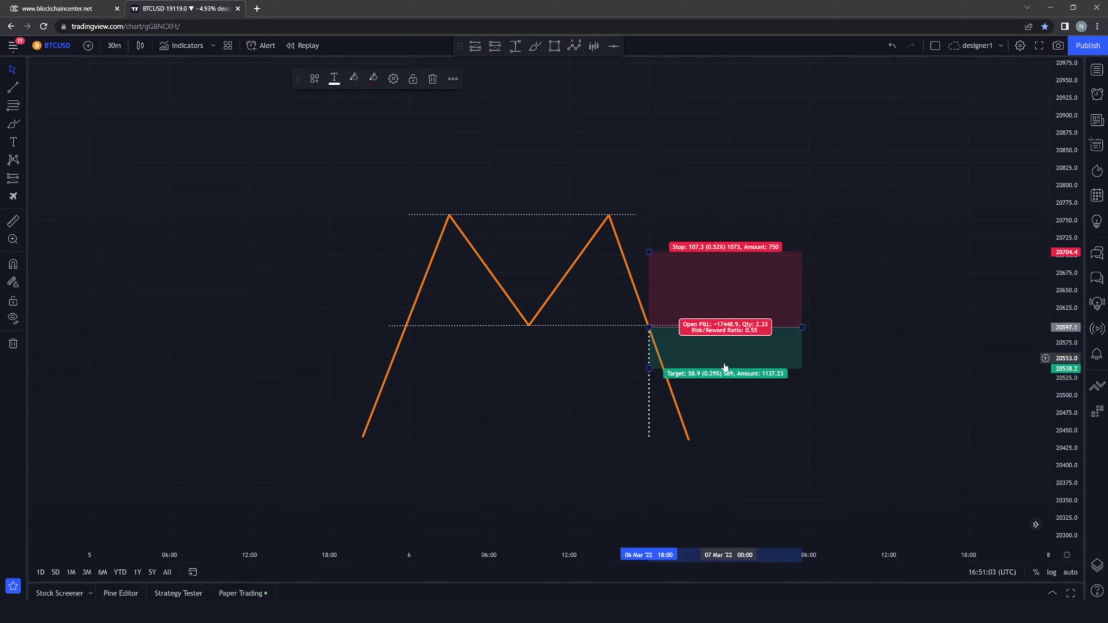
pyautogui.moveTo(650, 366); pyautogui.dragTo(655, 435)
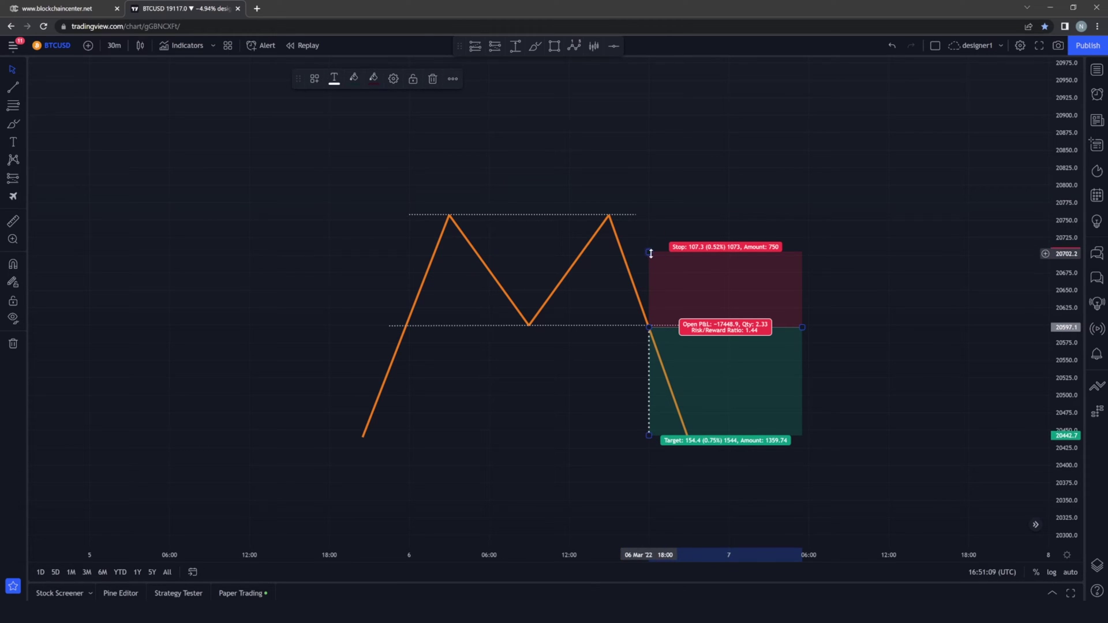
pyautogui.moveTo(650, 253)
pyautogui.mouseDown()
pyautogui.moveTo(649, 306)
pyautogui.moveTo(651, 267)
pyautogui.mouseUp()
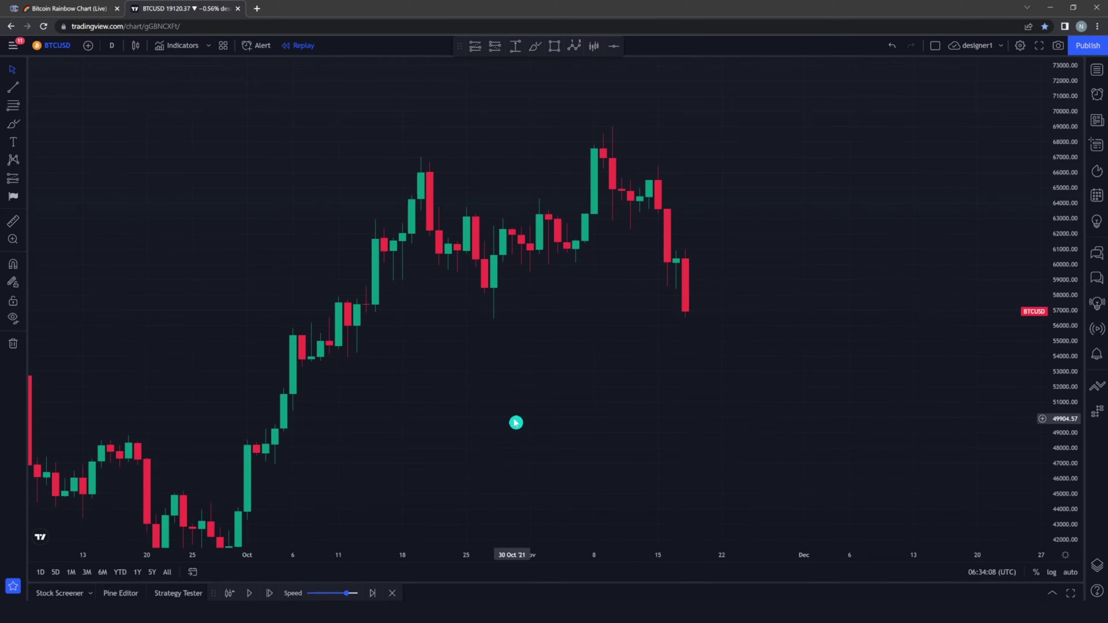
# Trace the BTCUSD double top with a white zigzag over its peaks and troughs
pyautogui.moveTo(497, 416)
pyautogui.mouseDown()
pyautogui.moveTo(508, 425)
pyautogui.moveTo(536, 324)
pyautogui.moveTo(522, 423)
pyautogui.mouseUp()
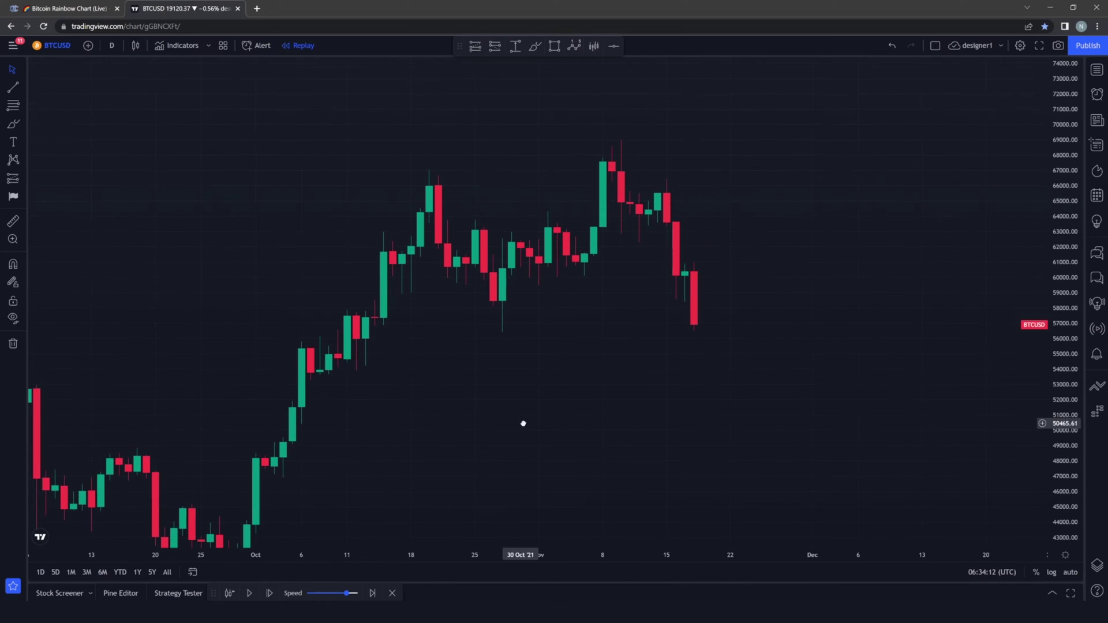
pyautogui.click(14, 86)
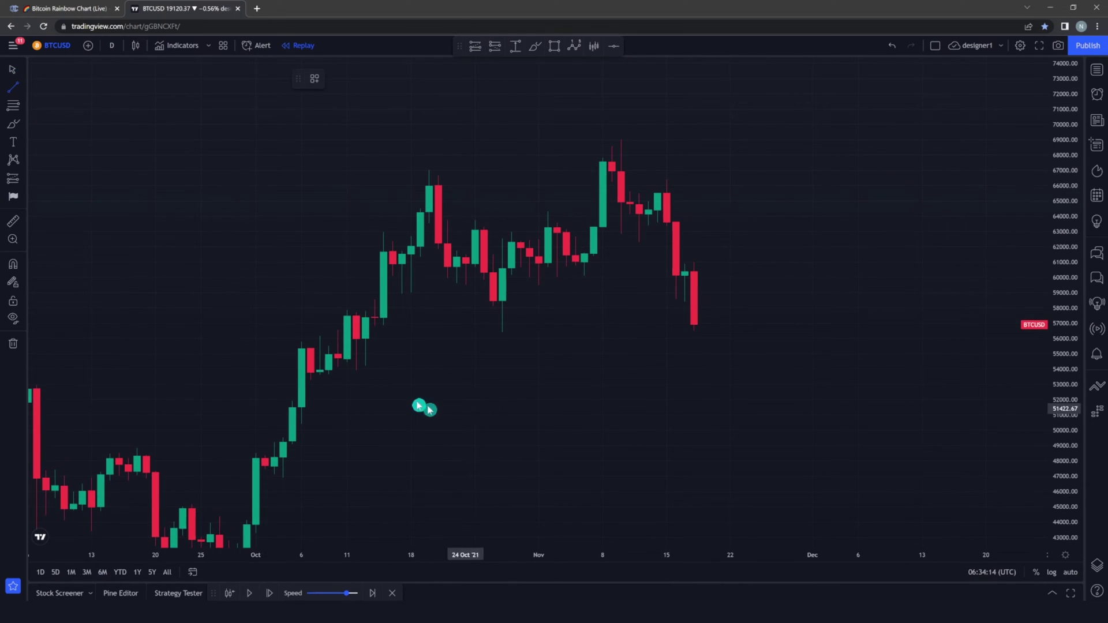
pyautogui.moveTo(292, 410)
pyautogui.mouseDown()
pyautogui.moveTo(443, 168)
pyautogui.moveTo(428, 166)
pyautogui.moveTo(514, 322)
pyautogui.moveTo(500, 302)
pyautogui.mouseUp()
pyautogui.moveTo(500, 301)
pyautogui.mouseDown()
pyautogui.moveTo(618, 154)
pyautogui.moveTo(700, 366)
pyautogui.moveTo(721, 383)
pyautogui.mouseUp()
# Mark the 58221 neckline and 67395 peak levels with horizontal lines
pyautogui.hotkey('alt', 'h')
pyautogui.click(503, 304)
pyautogui.hotkey('alt', 'h')
pyautogui.moveTo(301, 410); pyautogui.dragTo(282, 411)
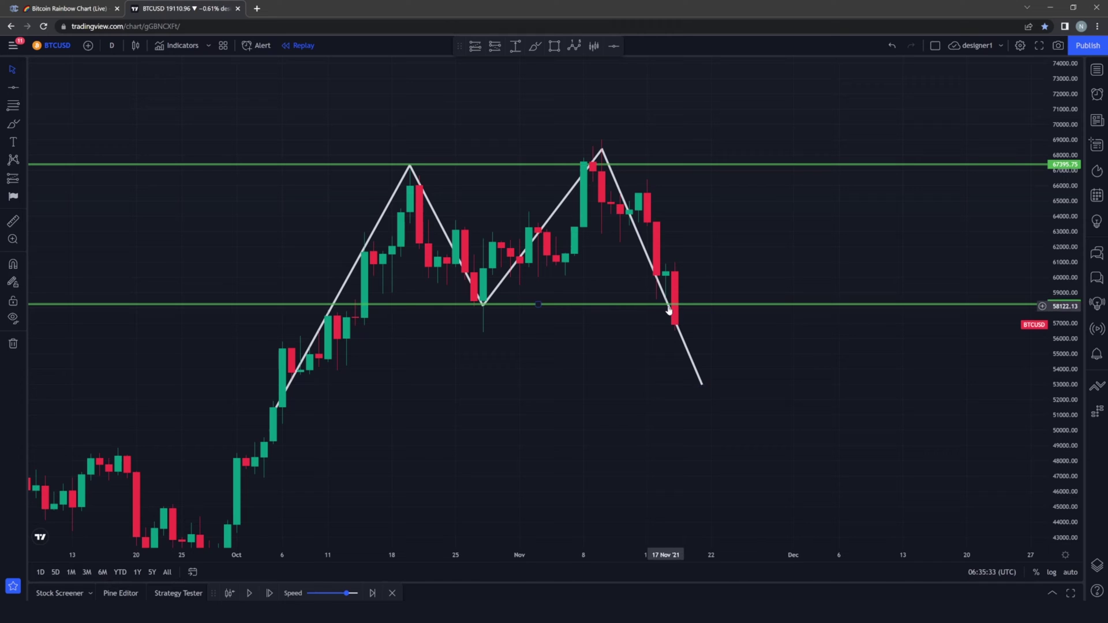
# Move a trough-to-peak height line to the 58,221 breakdown and extend the short's target to about 49013
pyautogui.hotkey('alt', 't')
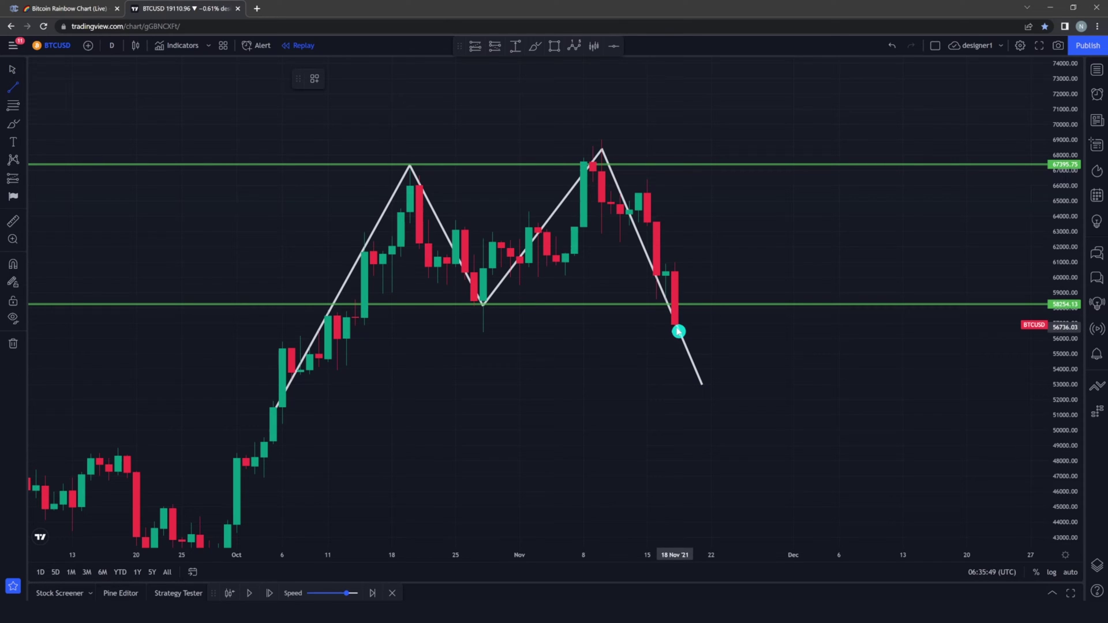
pyautogui.click(676, 328)
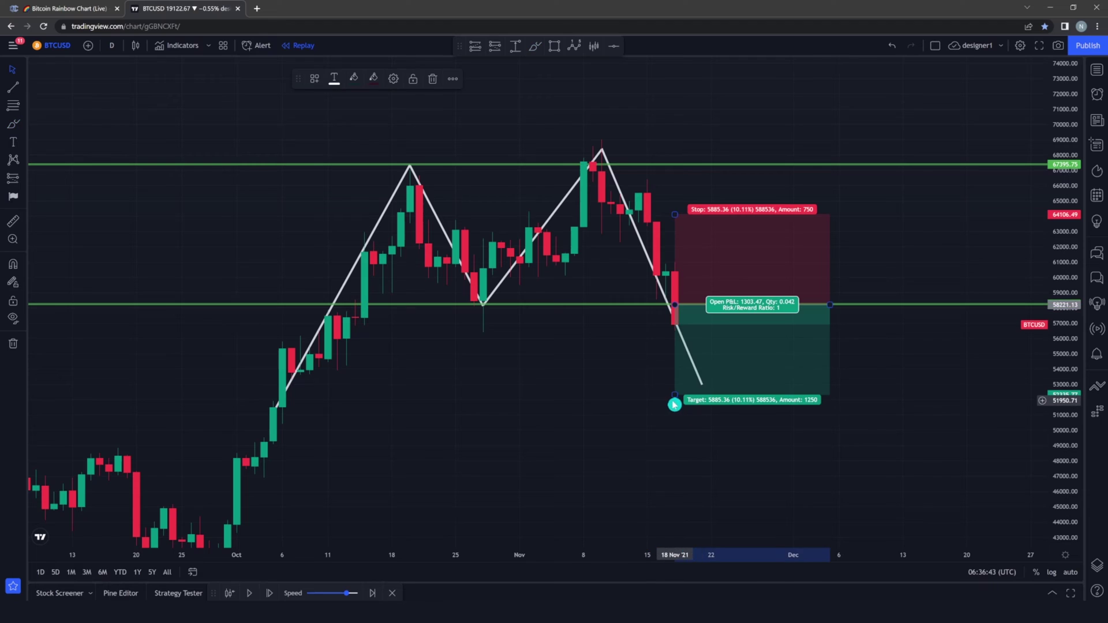
pyautogui.click(13, 87)
pyautogui.moveTo(484, 307); pyautogui.dragTo(486, 185)
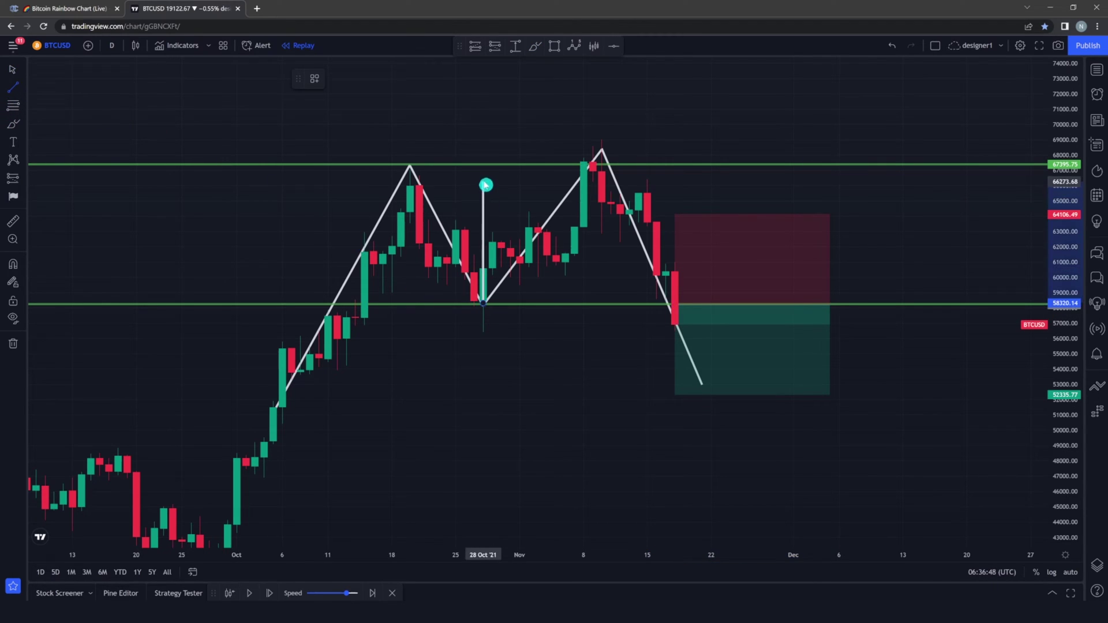
pyautogui.moveTo(483, 227); pyautogui.dragTo(675, 445)
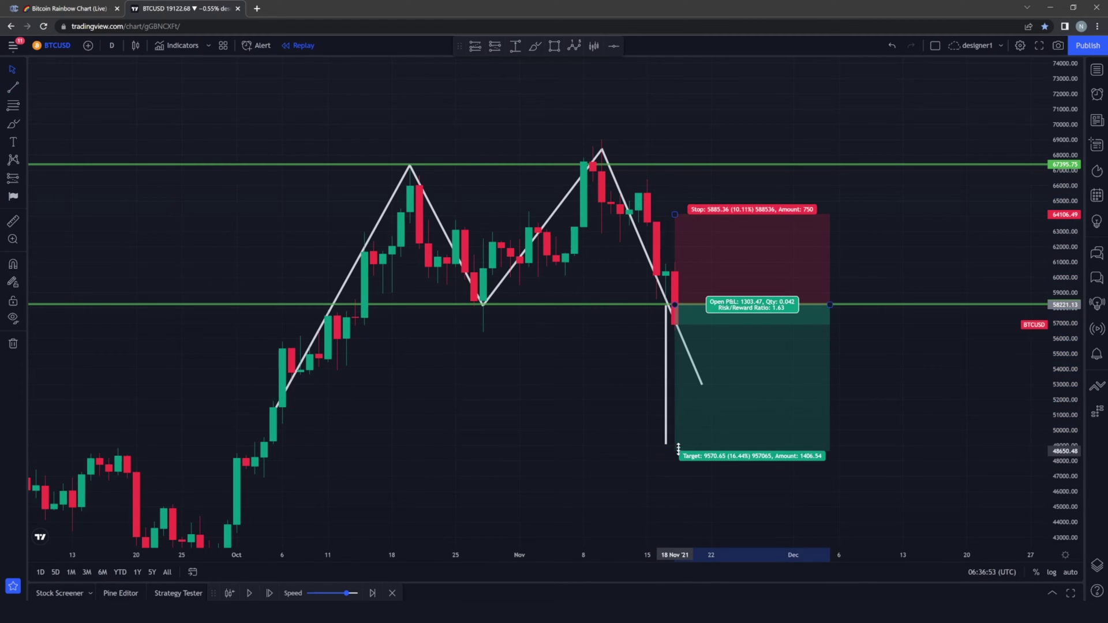
pyautogui.moveTo(674, 215)
pyautogui.mouseDown()
pyautogui.moveTo(681, 296)
pyautogui.moveTo(677, 224)
pyautogui.mouseUp()
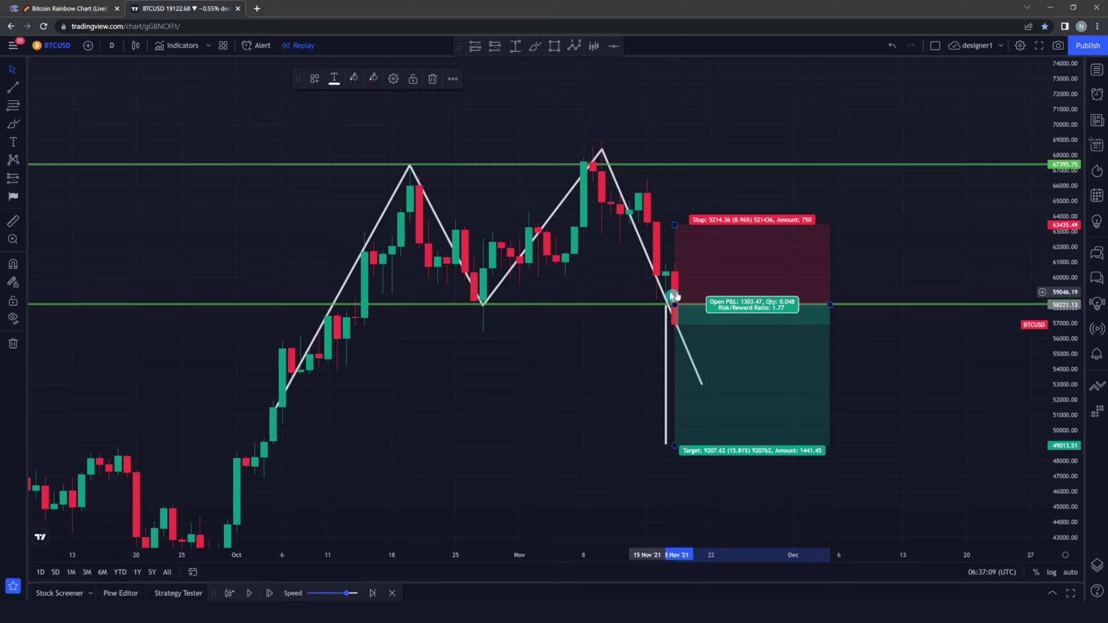
pyautogui.click(609, 287)
# Replay the candles until the short's 49,013 target is hit, then pan to view the outcome
pyautogui.click(249, 593)
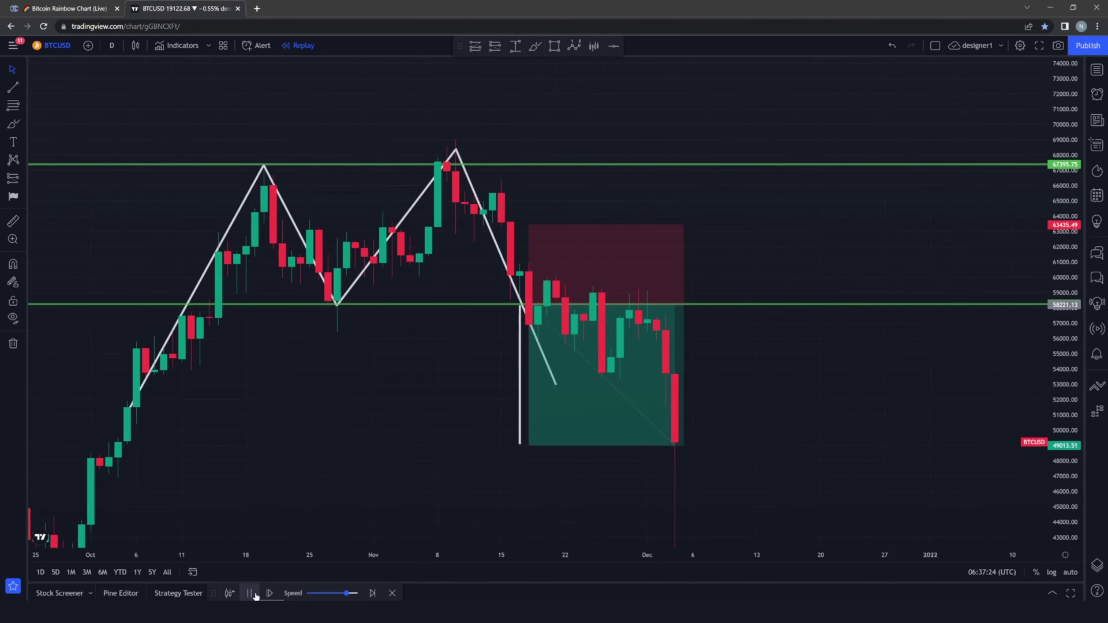
pyautogui.click(254, 593)
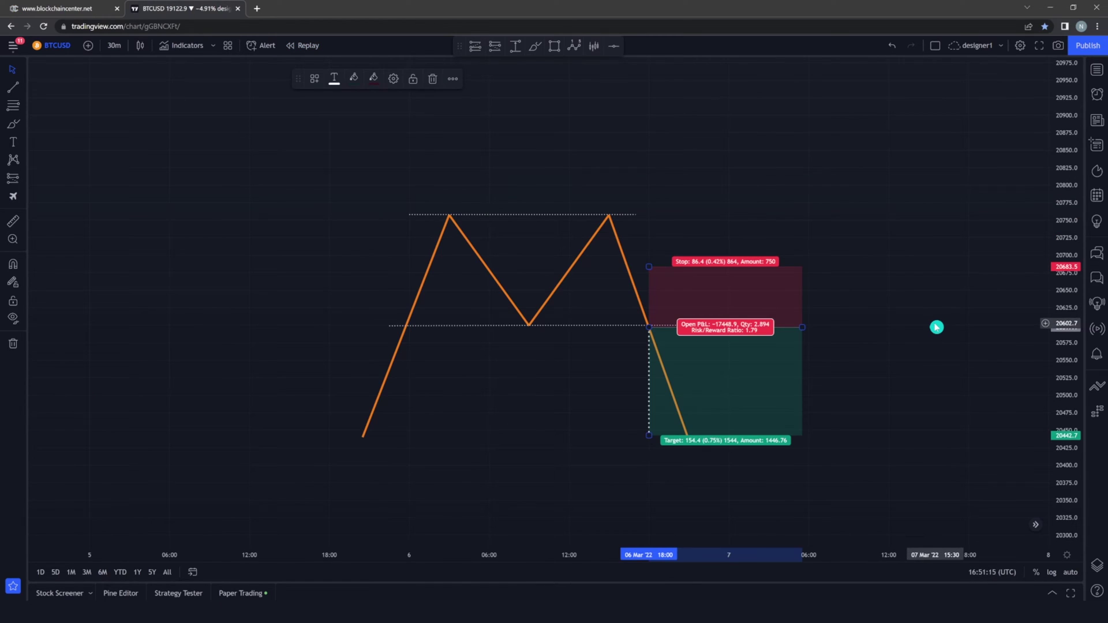
pyautogui.moveTo(935, 327); pyautogui.dragTo(213, 316)
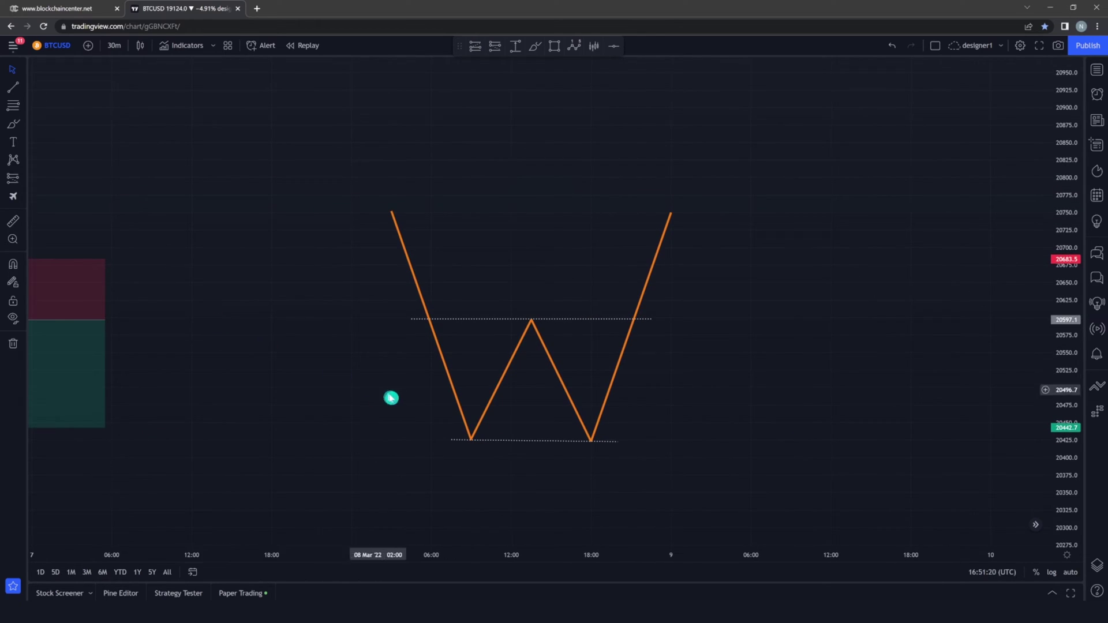
pyautogui.click(57, 346)
pyautogui.press('Delete')
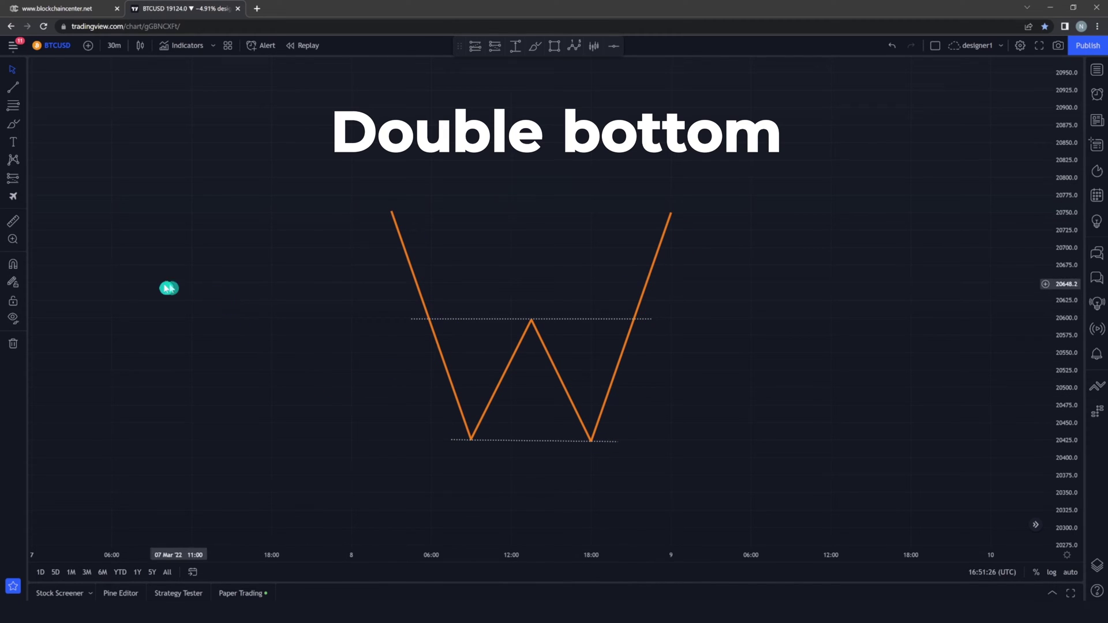
pyautogui.moveTo(168, 289); pyautogui.dragTo(811, 314)
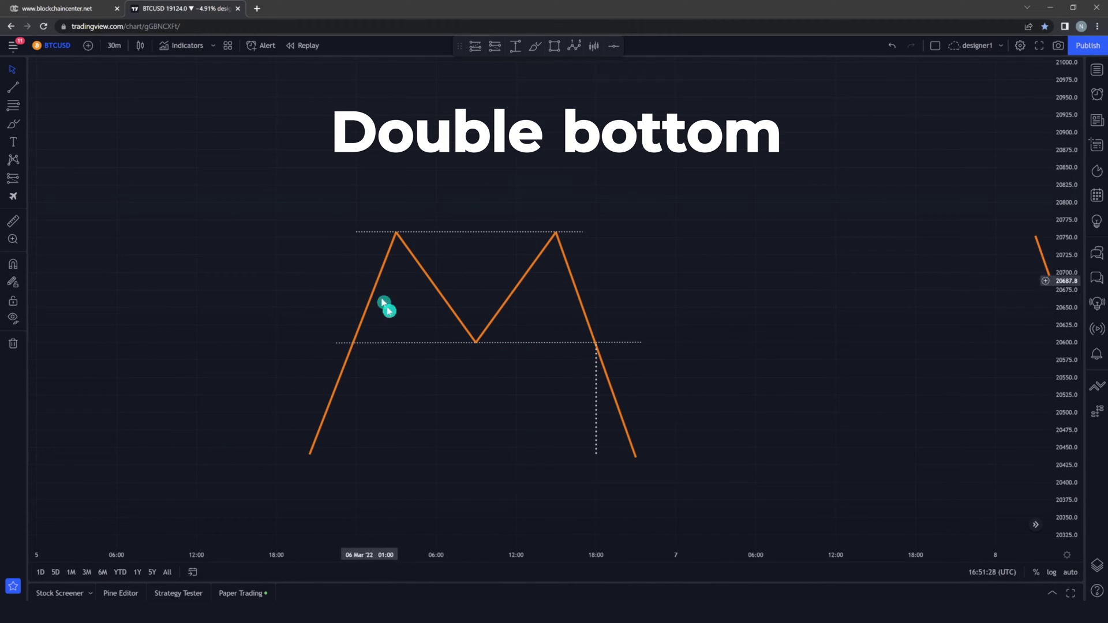
pyautogui.moveTo(700, 353)
pyautogui.mouseDown()
pyautogui.moveTo(29, 299)
pyautogui.moveTo(250, 341)
pyautogui.moveTo(215, 332)
pyautogui.mouseUp()
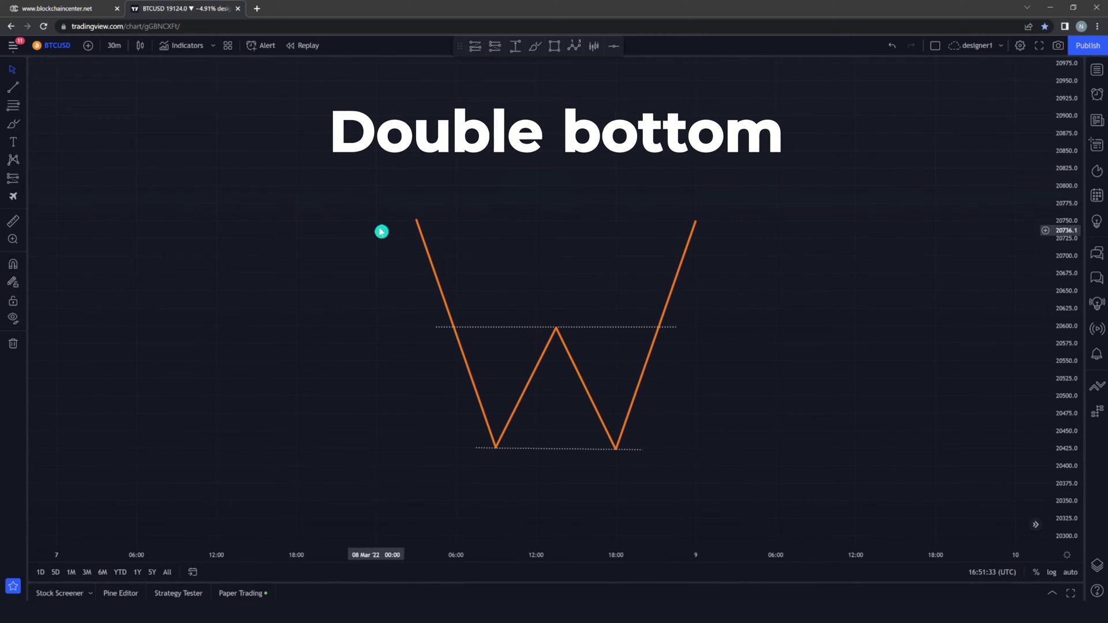
pyautogui.click(679, 282)
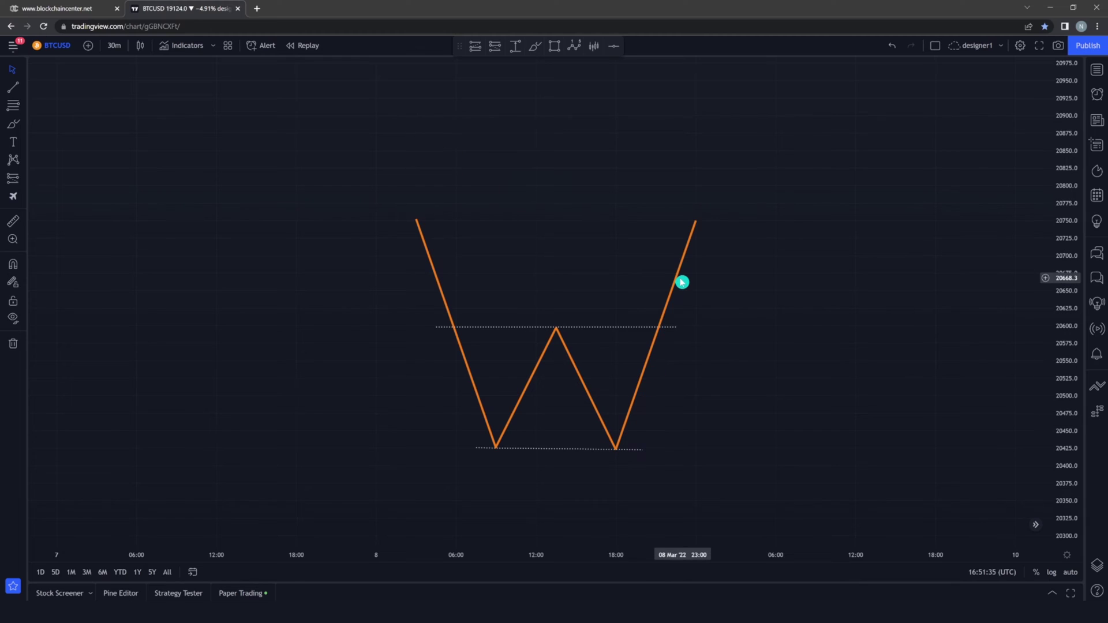
pyautogui.click(416, 219)
pyautogui.click(460, 356)
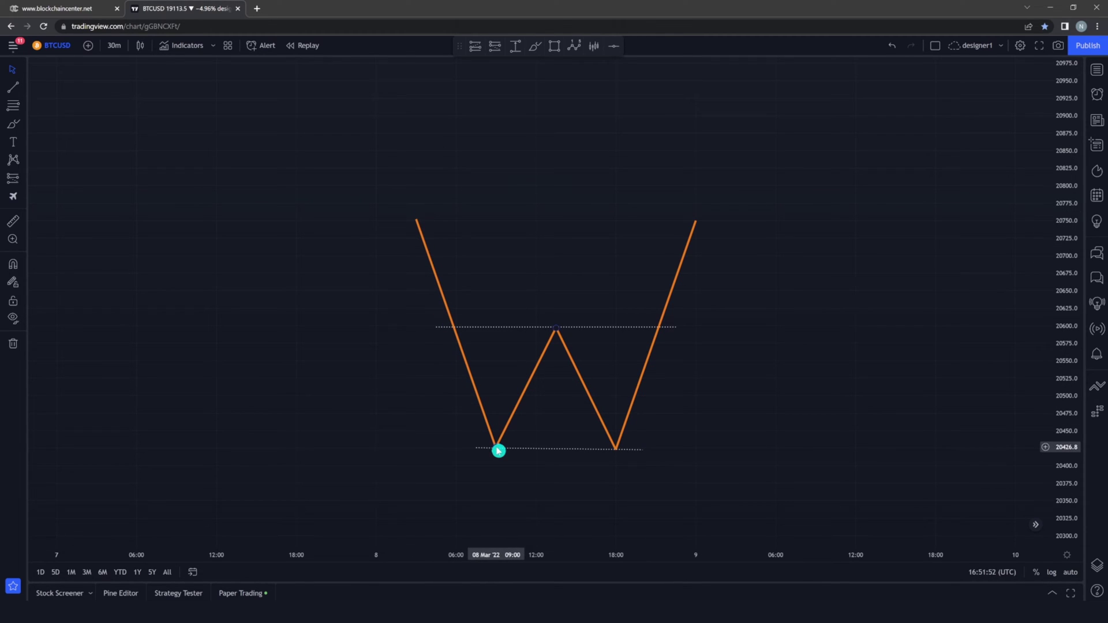
pyautogui.click(556, 330)
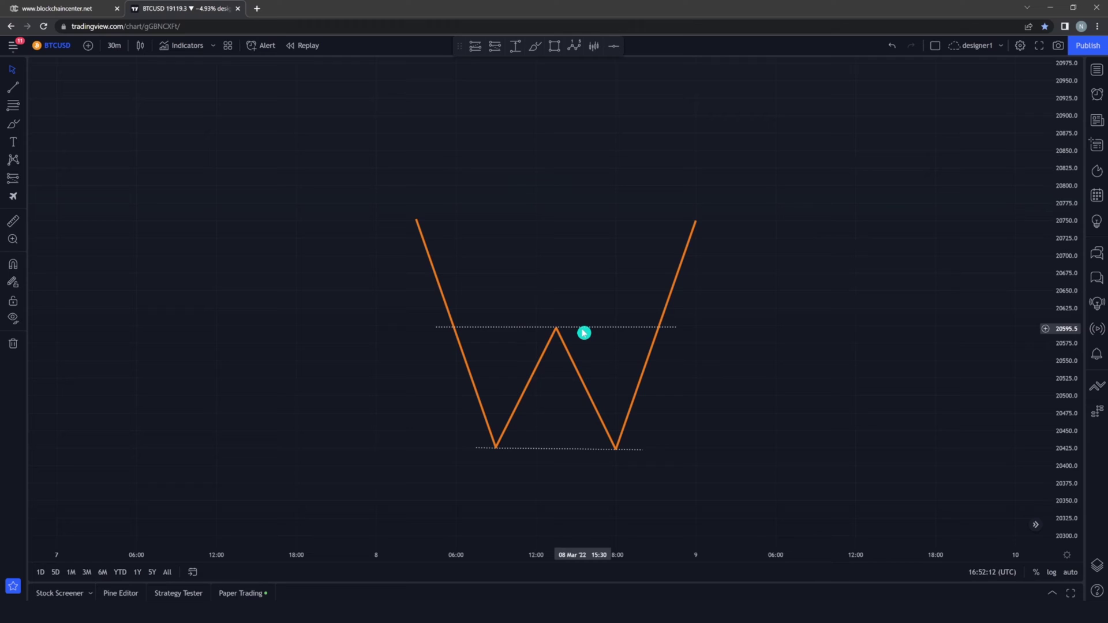
pyautogui.click(664, 334)
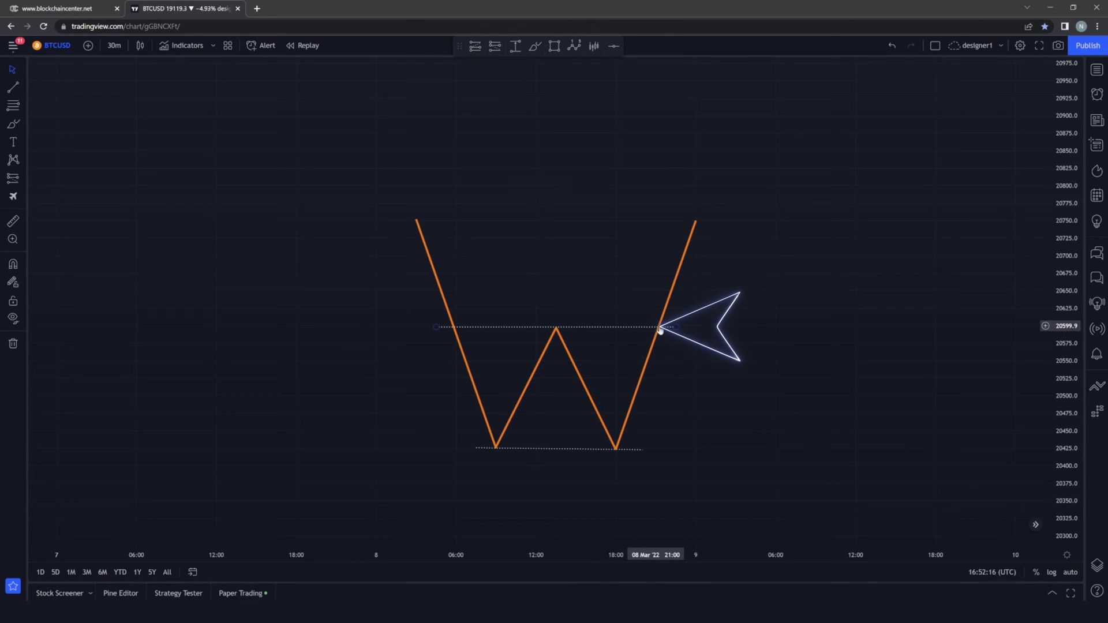
pyautogui.click(564, 86)
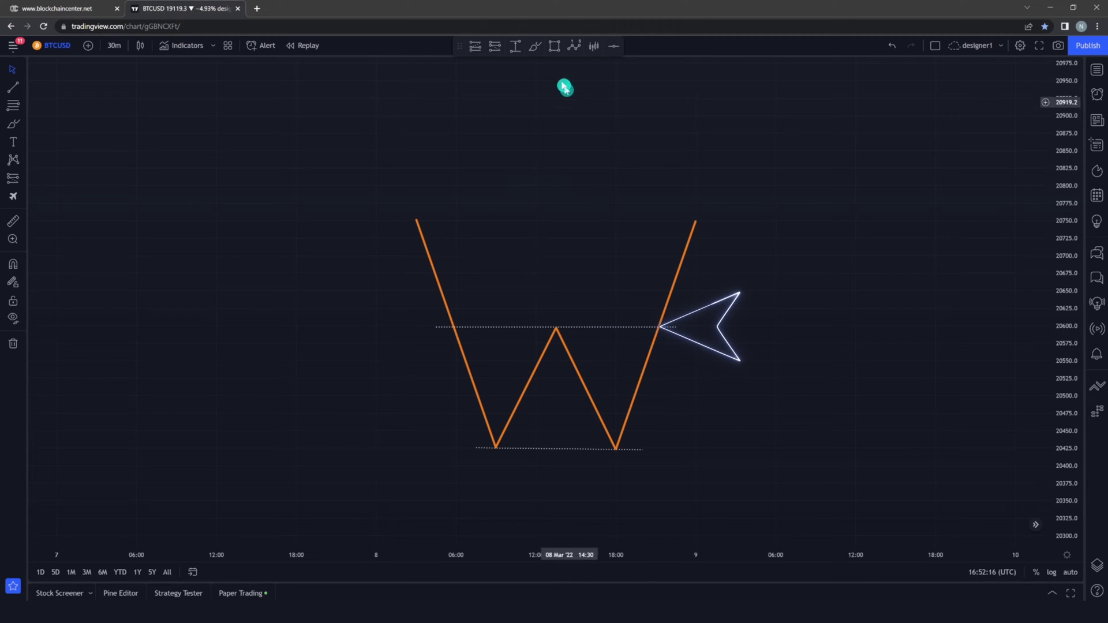
# Place a long position at the W's 20,600 neckline breakout and move a pattern-height line there
pyautogui.click(472, 47)
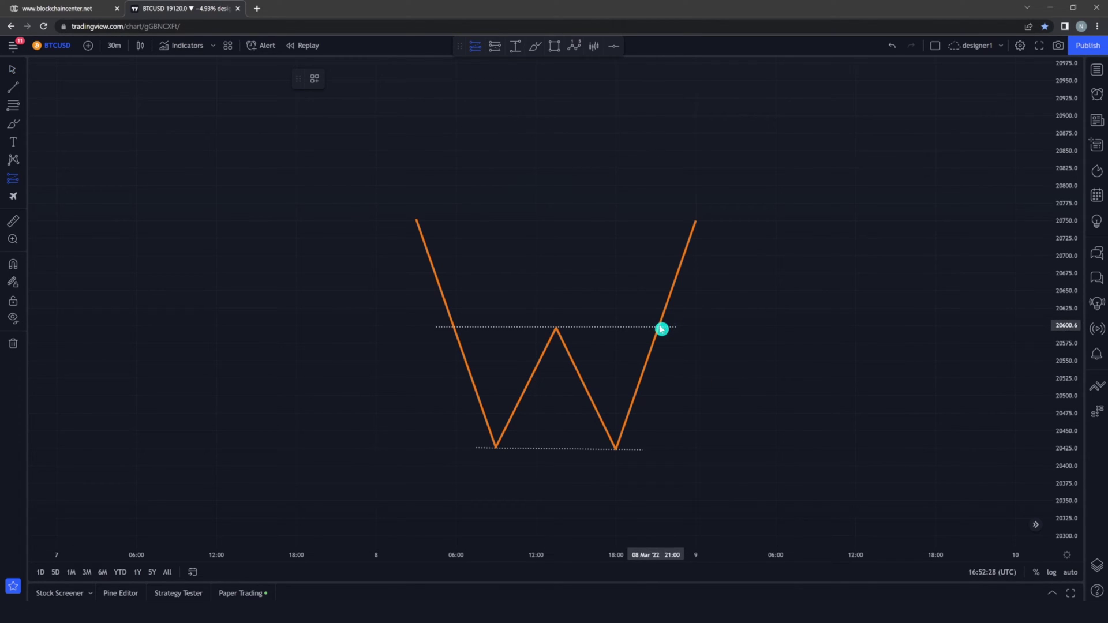
pyautogui.click(661, 328)
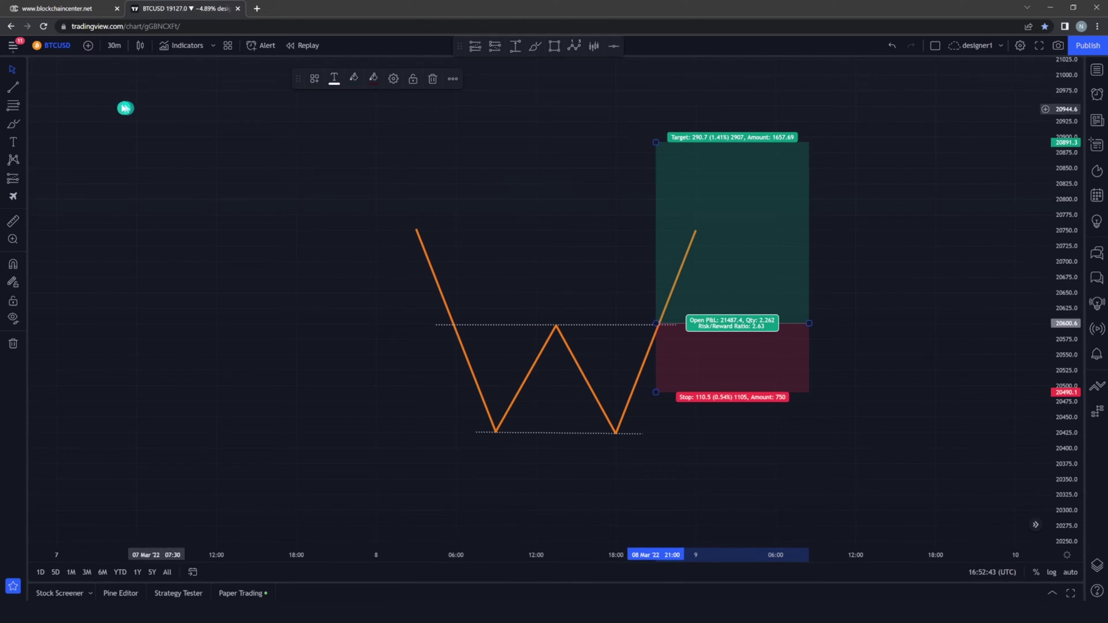
pyautogui.click(11, 89)
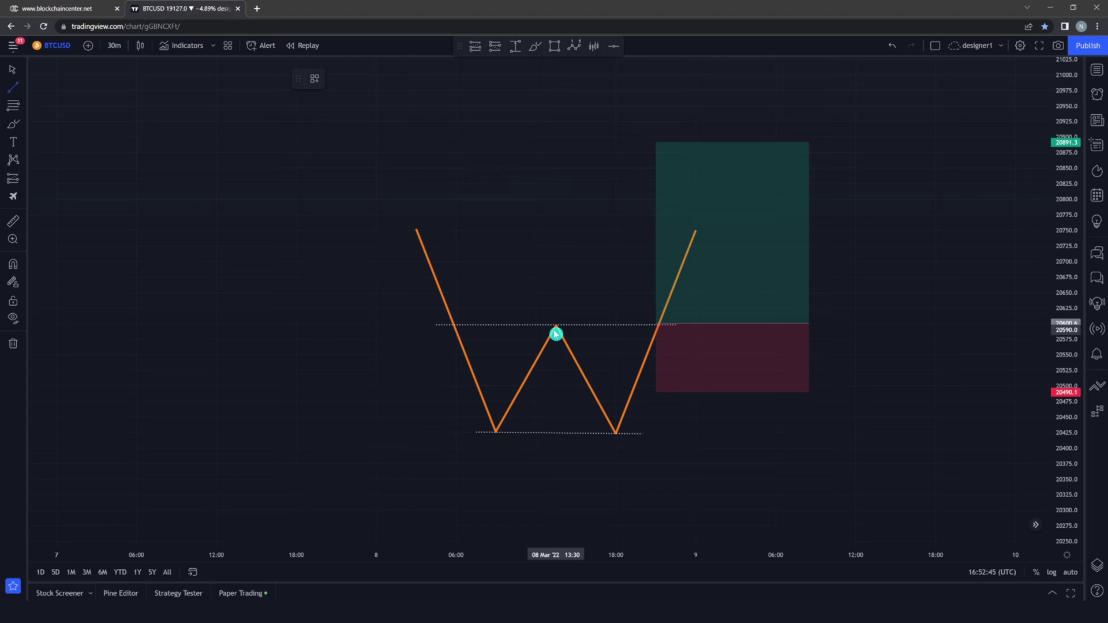
pyautogui.click(557, 325)
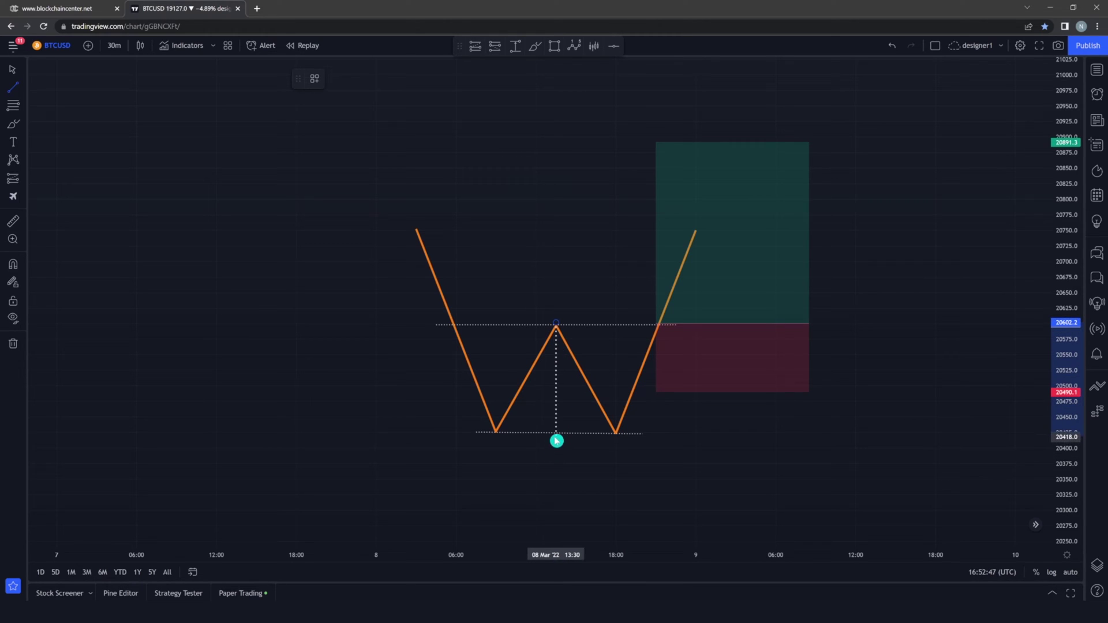
pyautogui.moveTo(558, 395); pyautogui.dragTo(651, 284)
# Set the long's target to 20,775.8 and raise its stop closer to entry
pyautogui.click(682, 212)
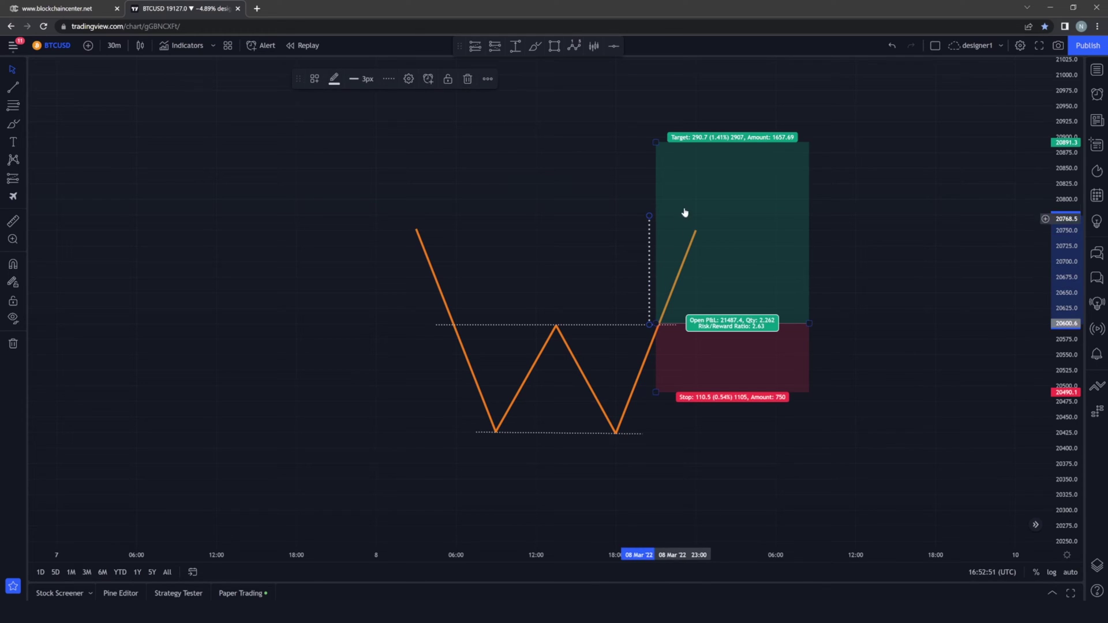
pyautogui.moveTo(655, 142); pyautogui.dragTo(653, 214)
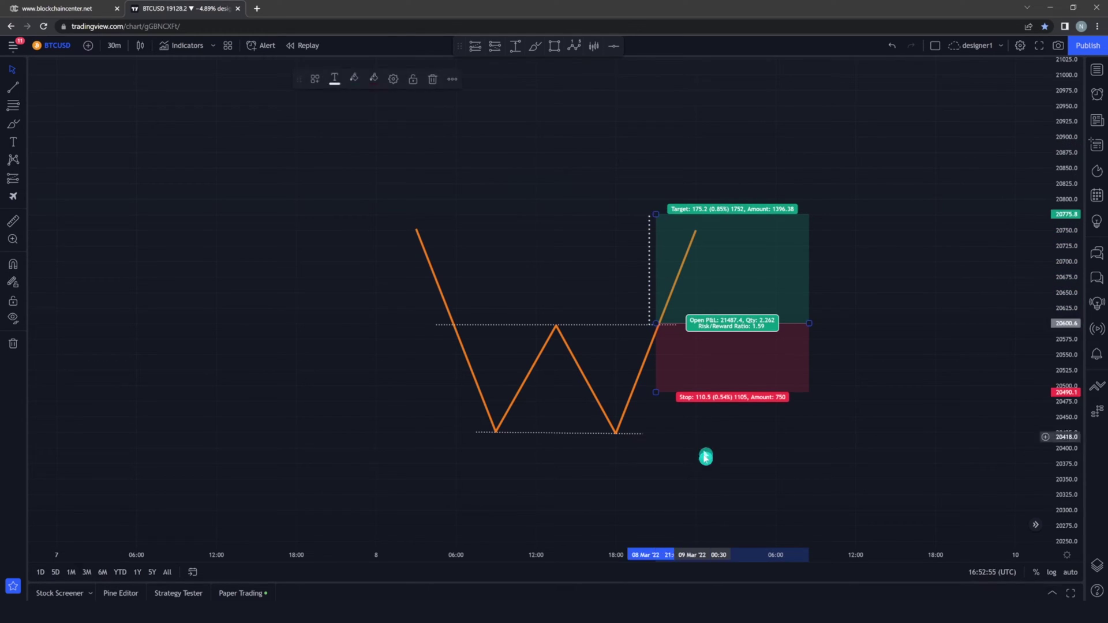
pyautogui.moveTo(656, 392); pyautogui.dragTo(658, 382)
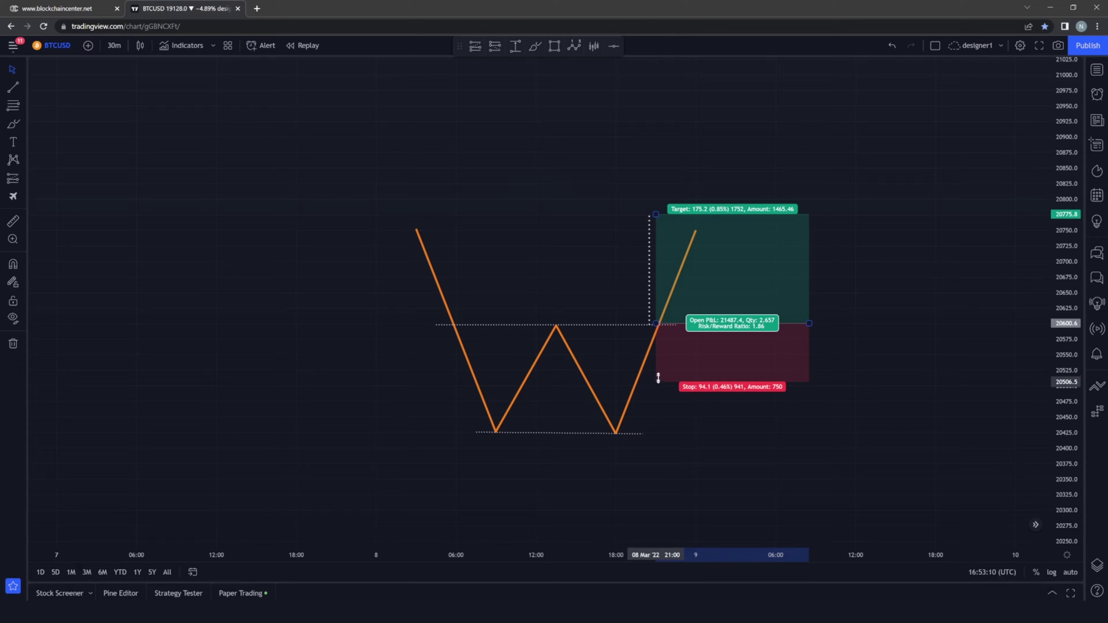
pyautogui.moveTo(658, 377); pyautogui.dragTo(656, 375)
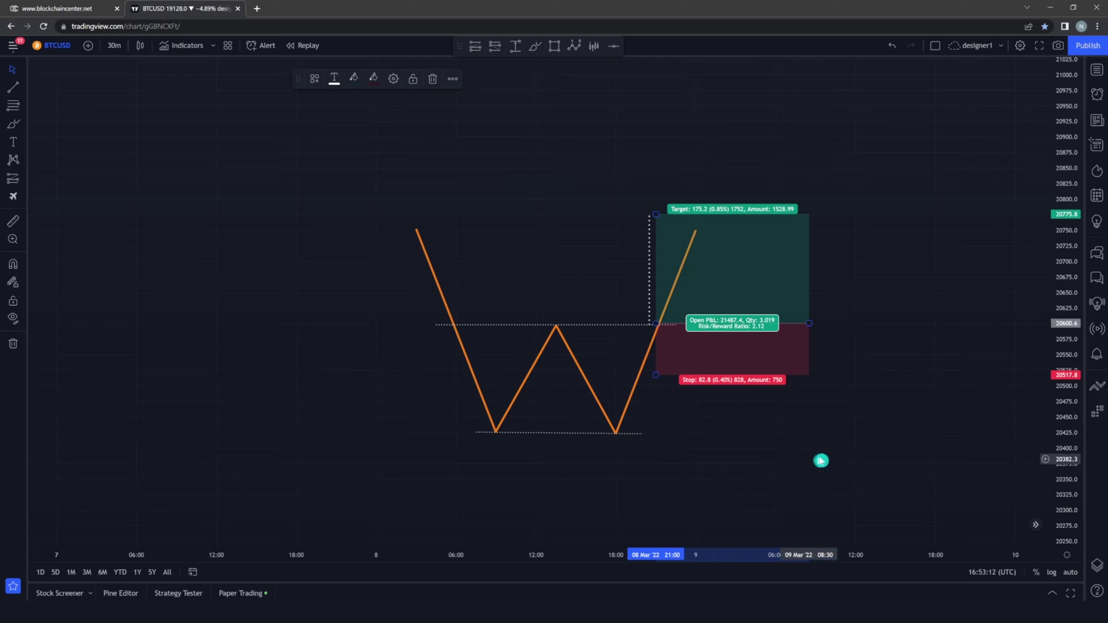
pyautogui.moveTo(878, 448); pyautogui.dragTo(65, 395)
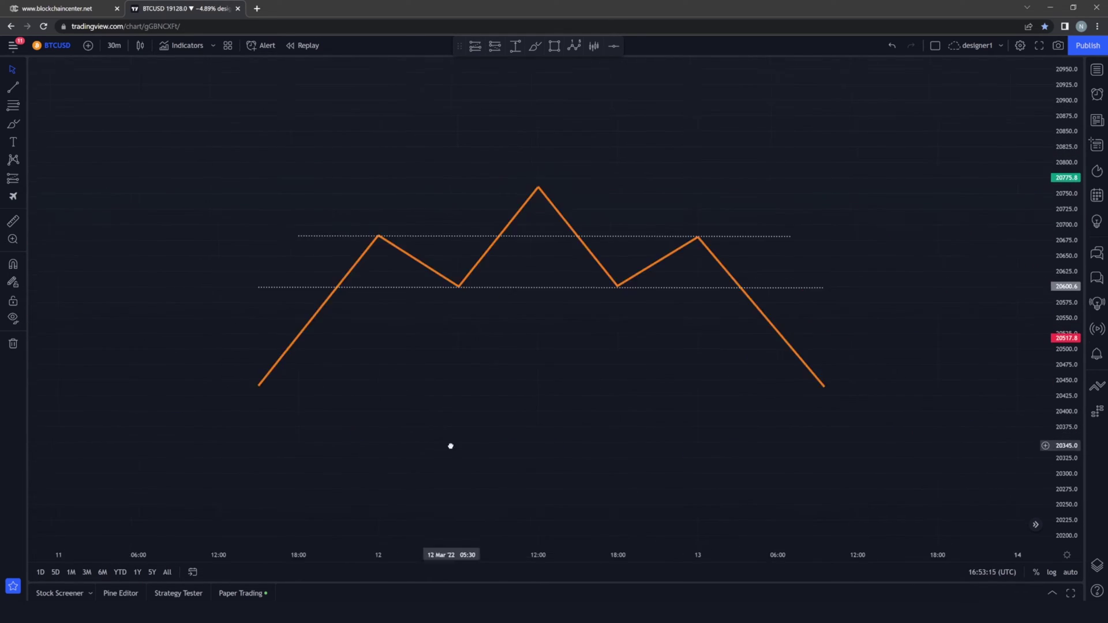
# Trace the orange zigzag with Head and Shoulders points from its starting low to its end
pyautogui.scroll(-2, 535, 394)
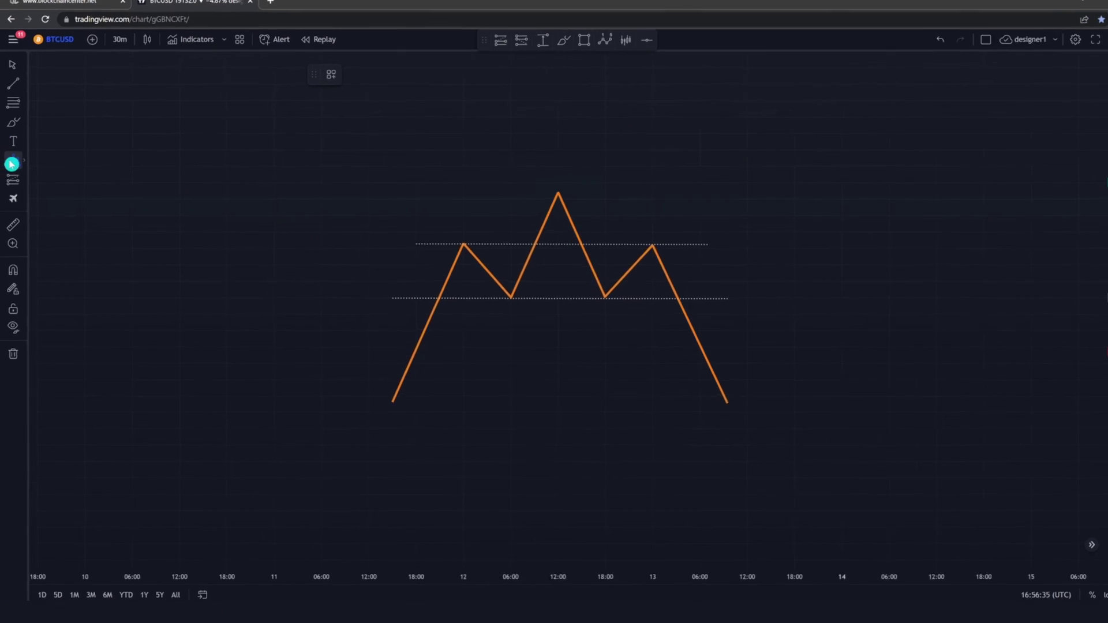
pyautogui.click(12, 163)
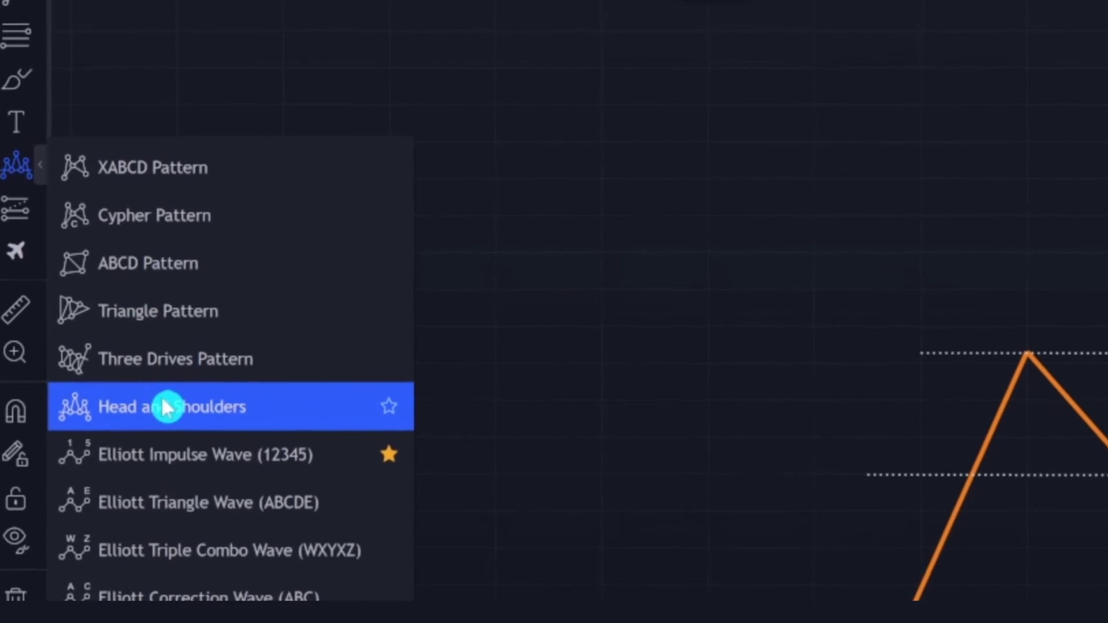
pyautogui.click(167, 407)
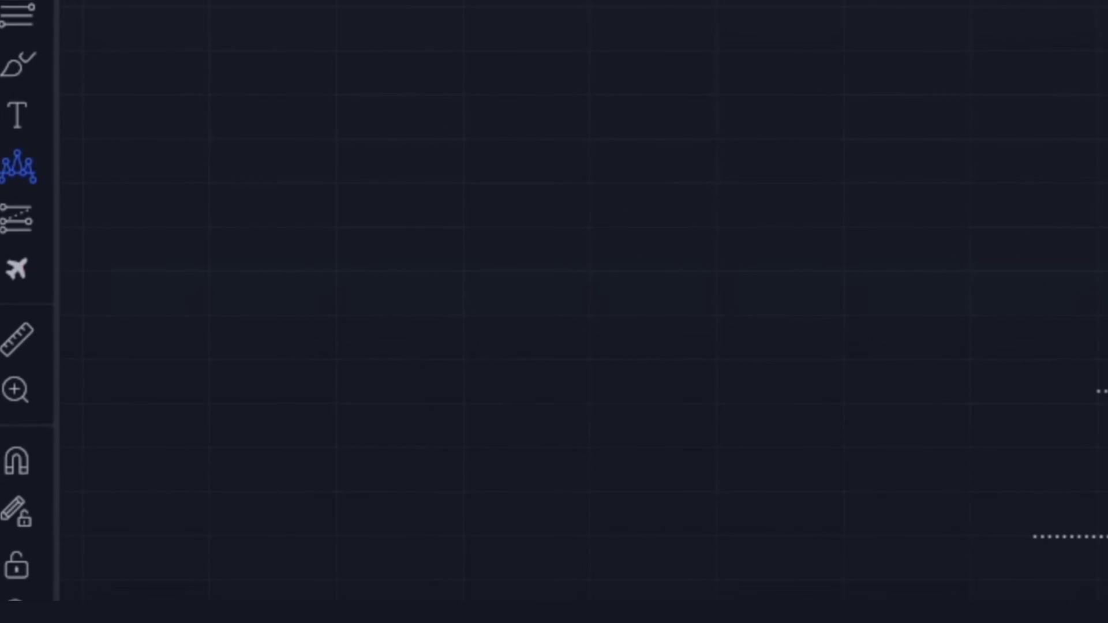
pyautogui.click(364, 391)
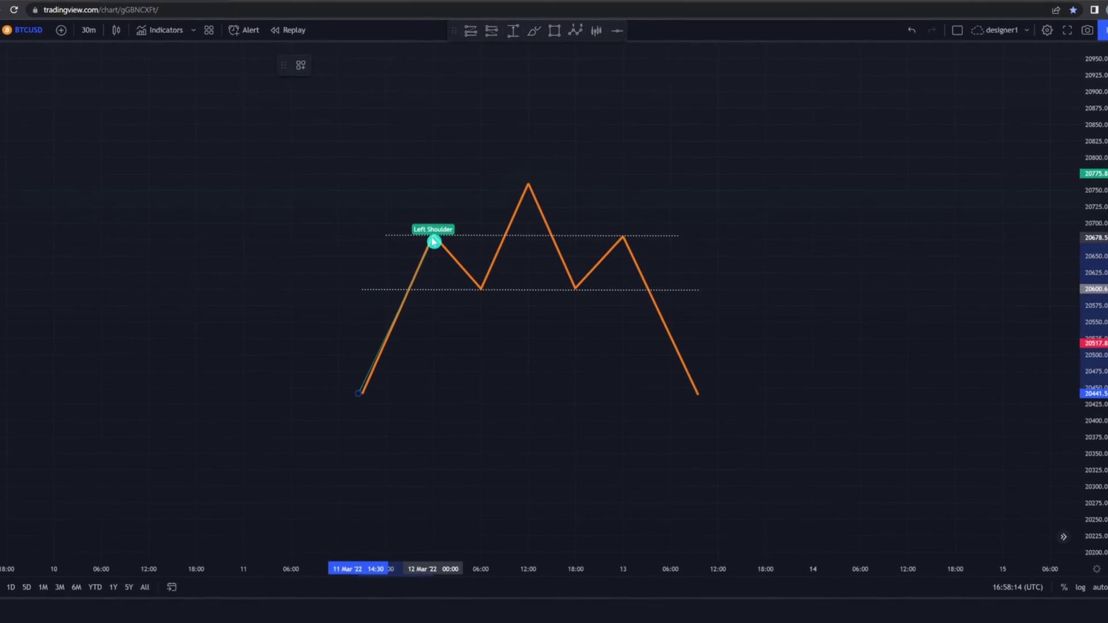
pyautogui.click(430, 238)
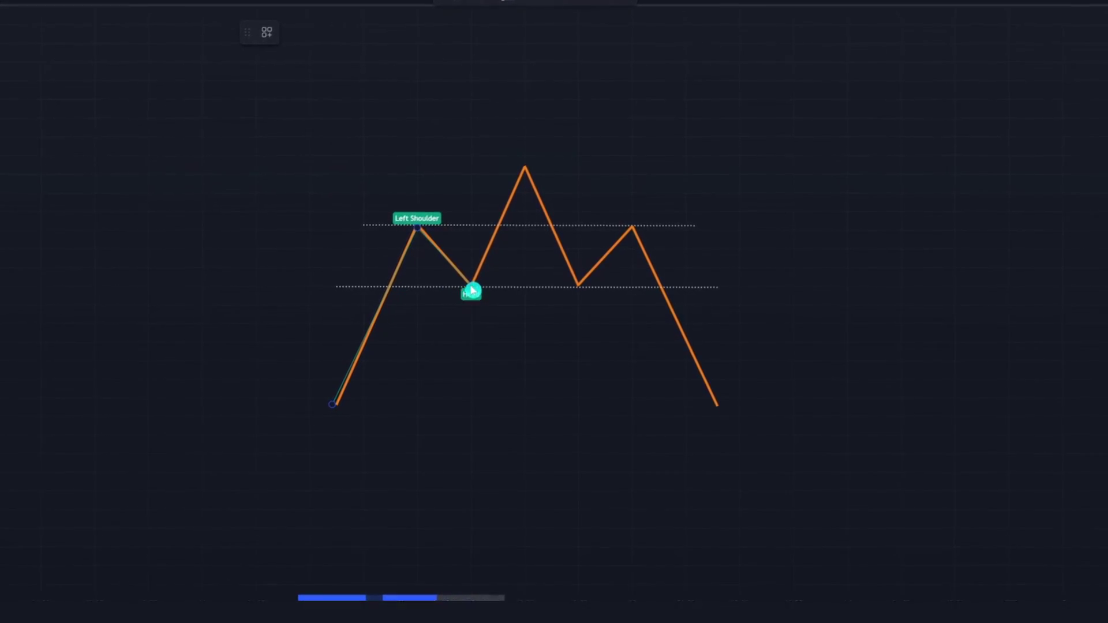
pyautogui.click(474, 289)
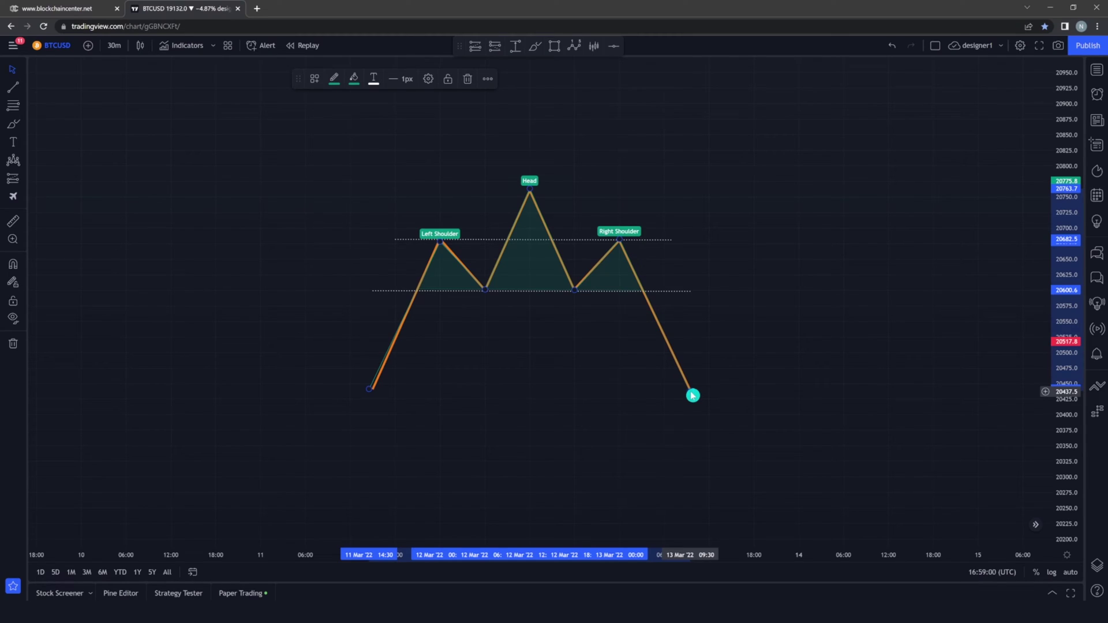
pyautogui.click(690, 393)
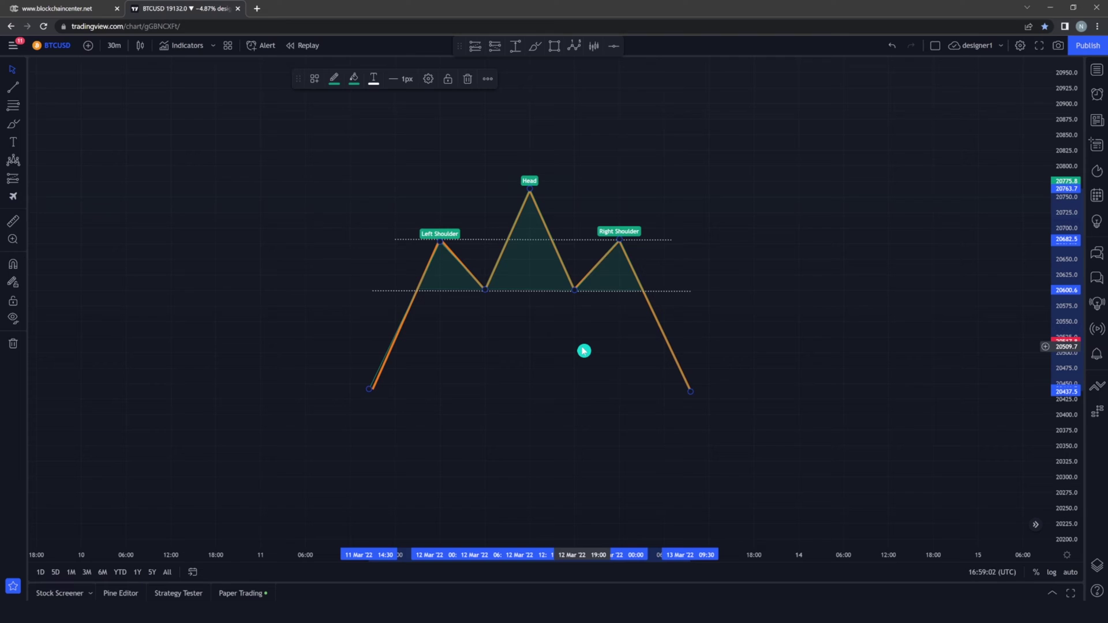
# Place a short at the 20,601.4 neckline break and move the Head's height line to the breakout
pyautogui.click(492, 45)
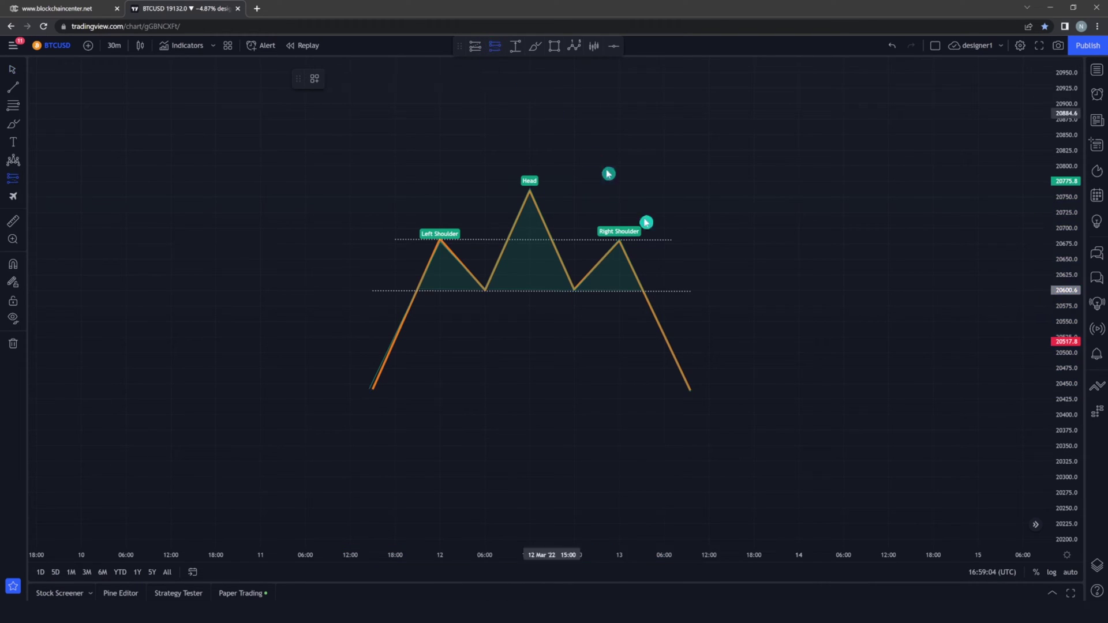
pyautogui.click(644, 292)
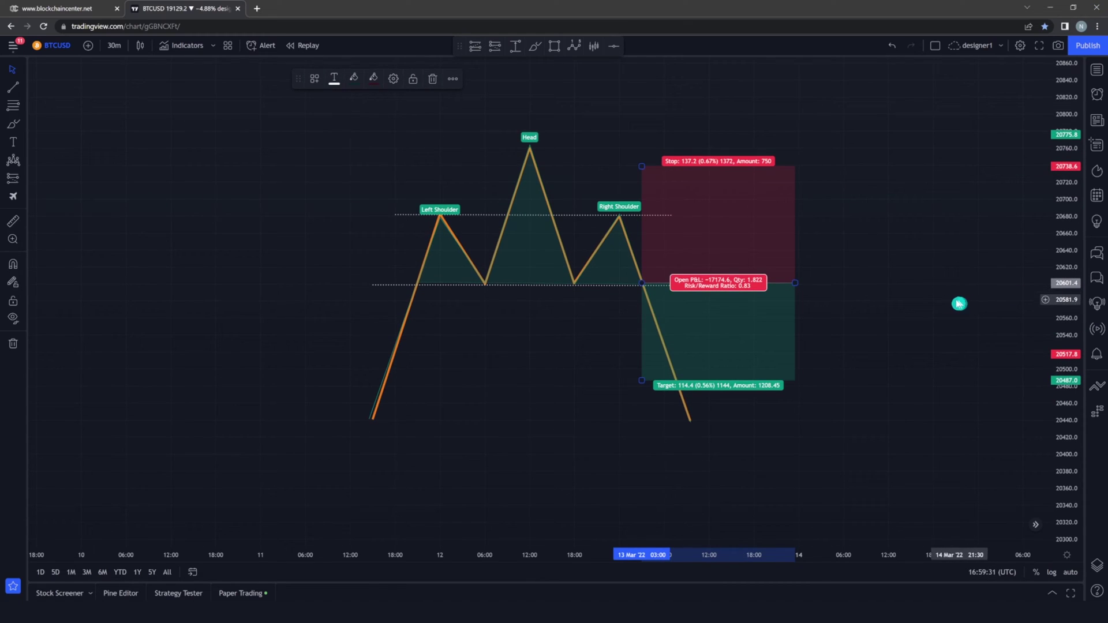
pyautogui.click(13, 89)
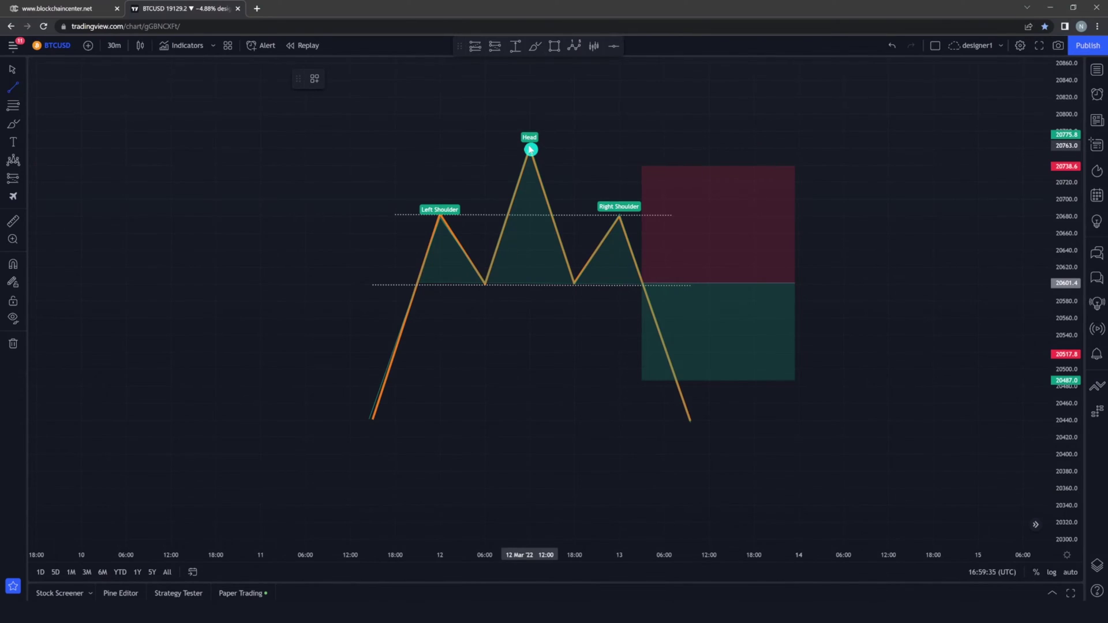
pyautogui.click(531, 148)
pyautogui.click(532, 289)
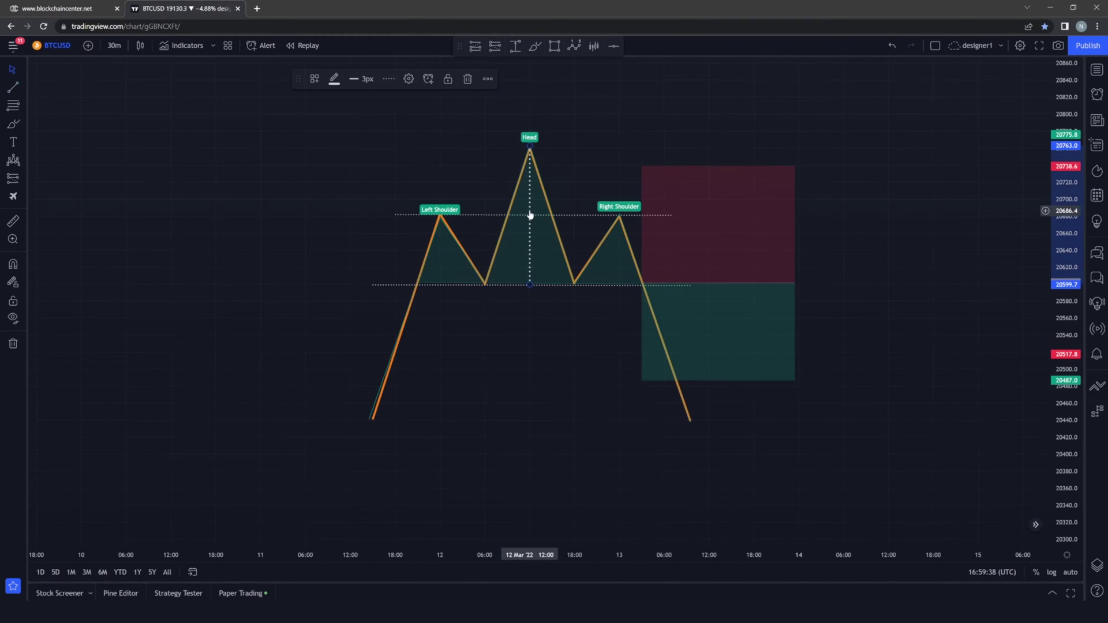
pyautogui.moveTo(531, 218); pyautogui.dragTo(652, 426)
# Tighten the short's stop to about 20,656.7, keeping its target at 20,434.0
pyautogui.click(642, 355)
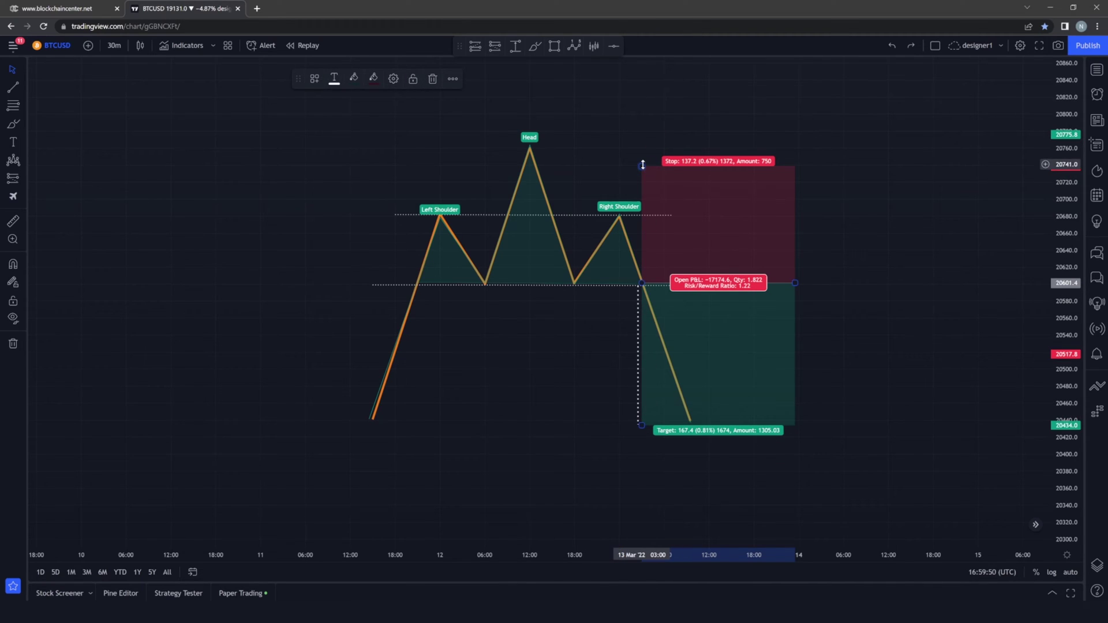
pyautogui.moveTo(643, 165); pyautogui.dragTo(658, 231)
pyautogui.click(540, 394)
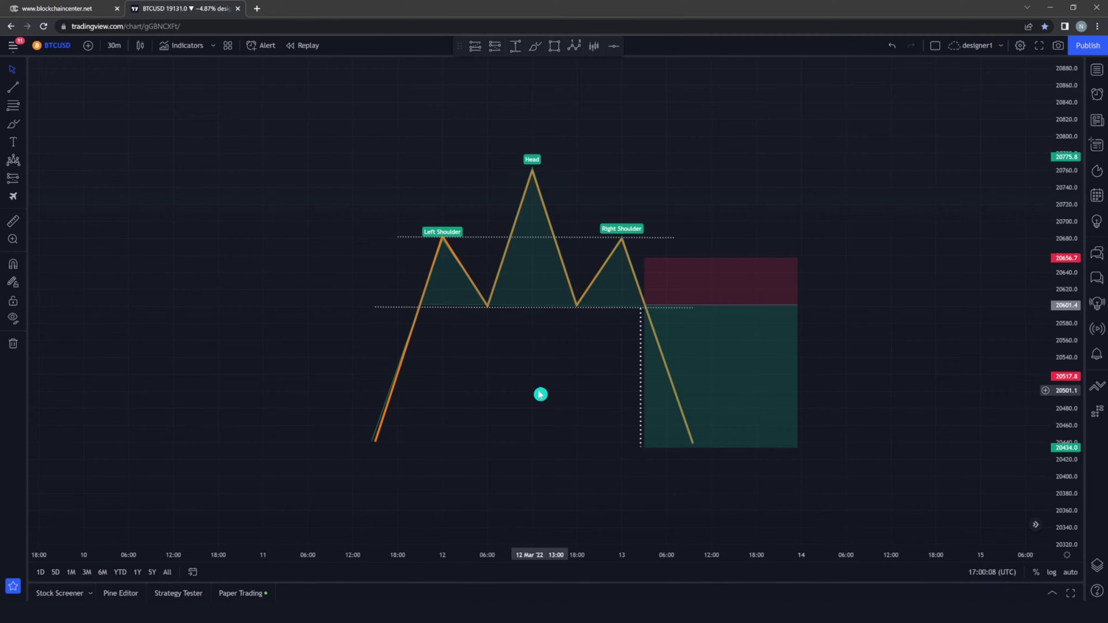
pyautogui.moveTo(532, 391)
pyautogui.mouseDown()
pyautogui.moveTo(524, 407)
pyautogui.moveTo(521, 365)
pyautogui.mouseUp()
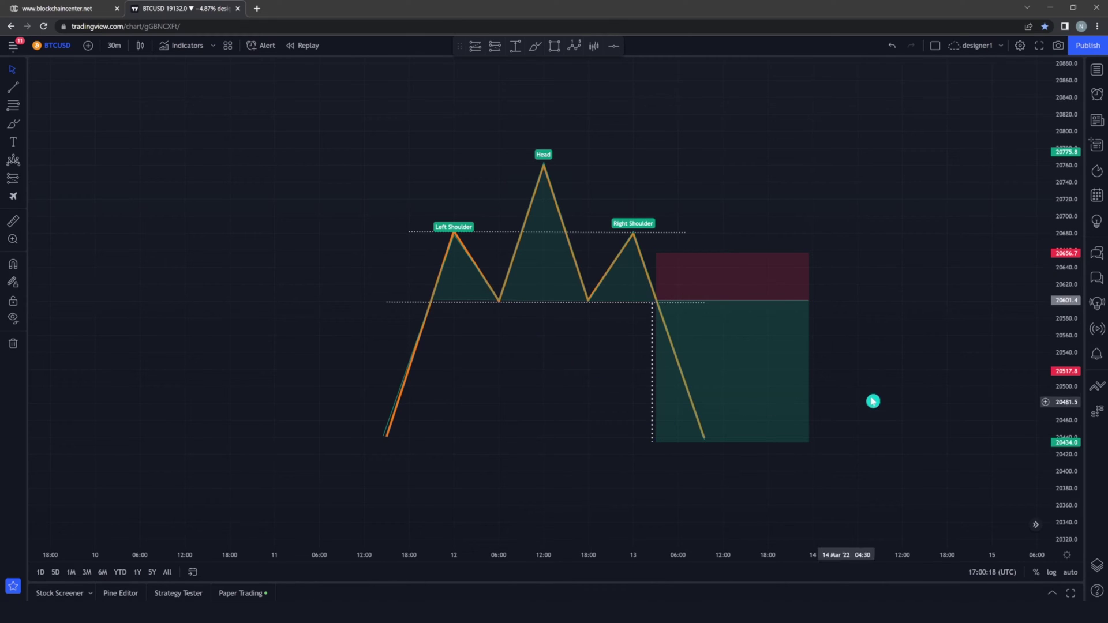
# Pan and rescale the chart until the orange inverse head-and-shoulders outline is in view
pyautogui.moveTo(846, 386)
pyautogui.mouseDown()
pyautogui.moveTo(672, 370)
pyautogui.moveTo(445, 371)
pyautogui.mouseUp()
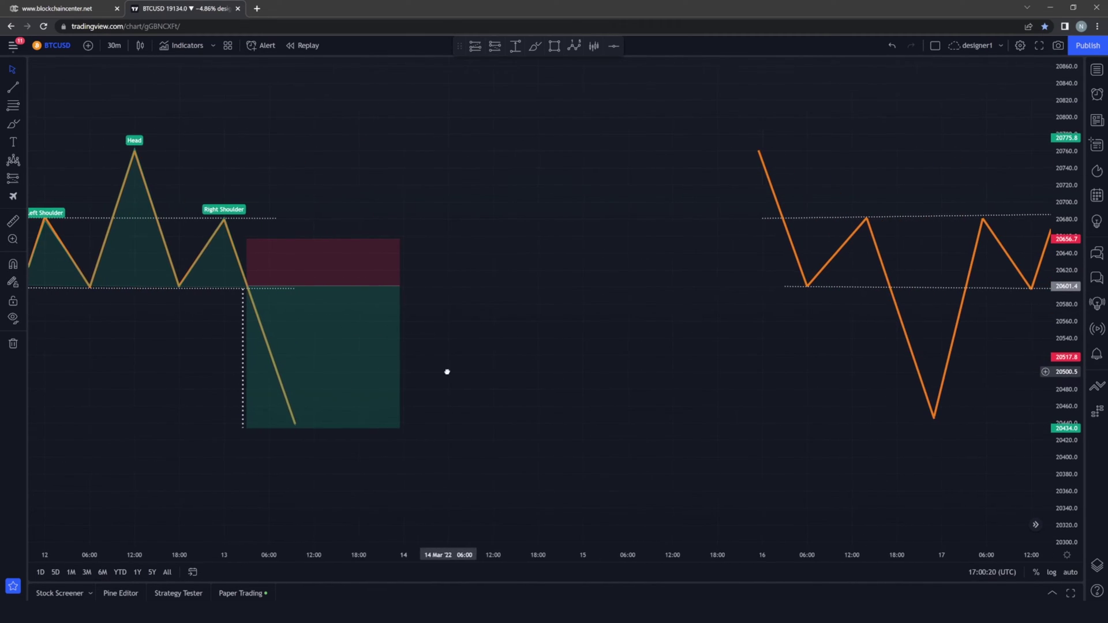
pyautogui.moveTo(550, 567); pyautogui.dragTo(697, 470)
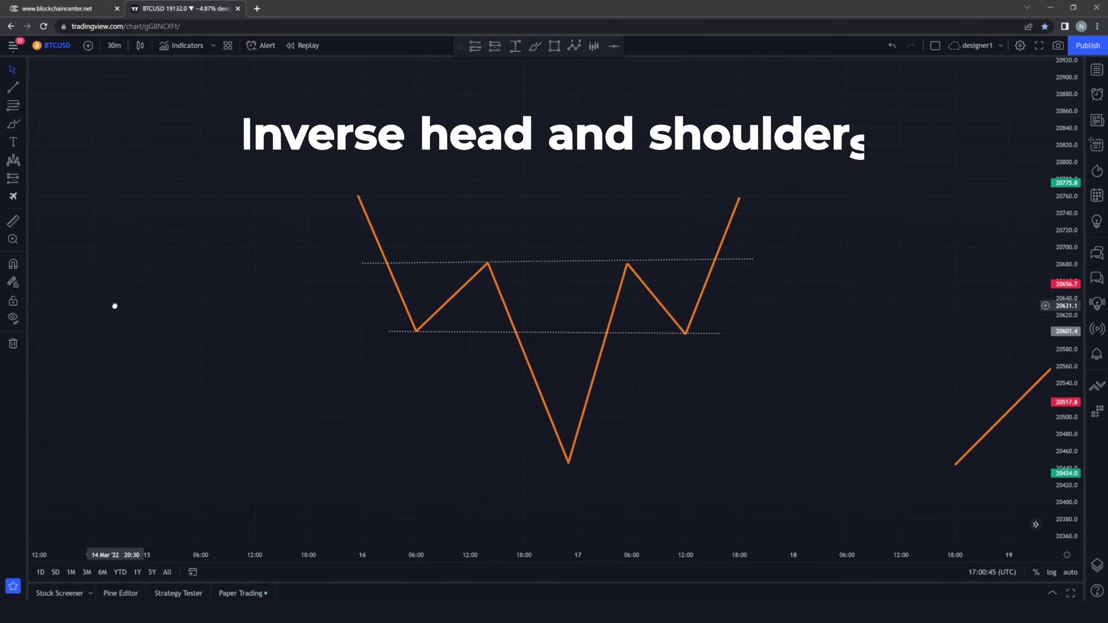
pyautogui.moveTo(115, 306)
pyautogui.mouseDown()
pyautogui.moveTo(334, 321)
pyautogui.moveTo(866, 299)
pyautogui.moveTo(875, 290)
pyautogui.mouseUp()
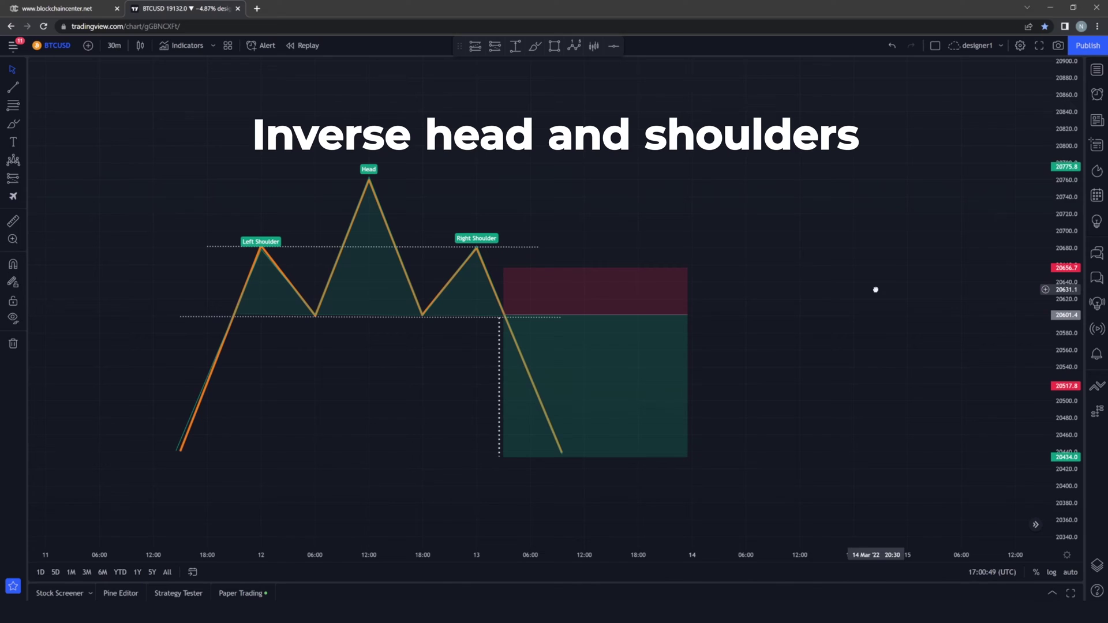
pyautogui.moveTo(875, 290); pyautogui.dragTo(235, 284)
pyautogui.moveTo(462, 173); pyautogui.dragTo(346, 221)
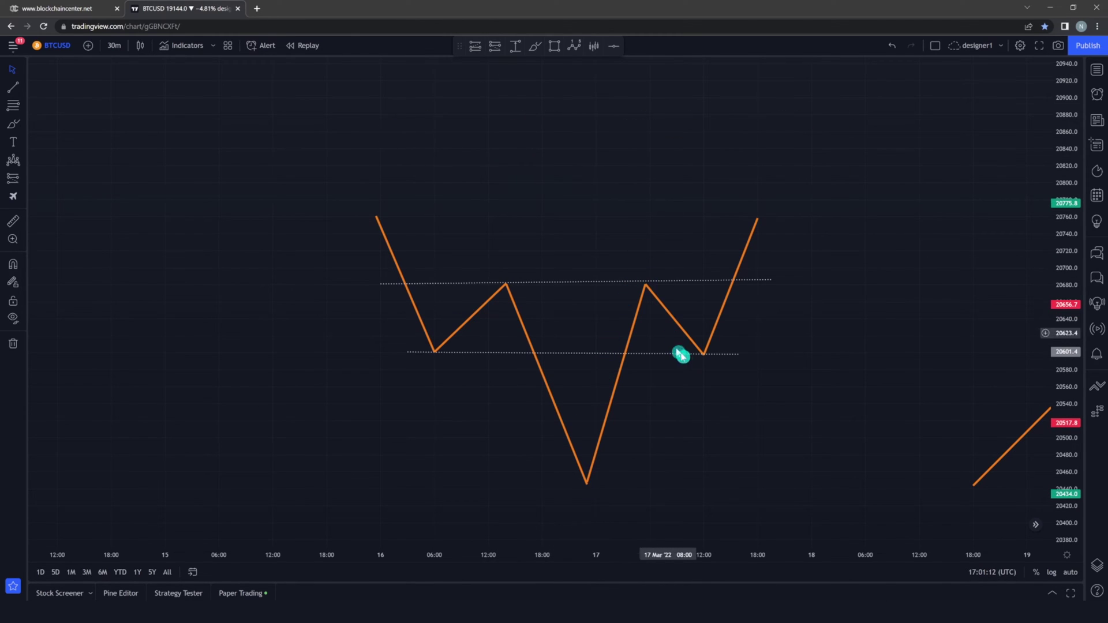
# Place Left Shoulder, Head and Right Shoulder on the outline's lows, ending at the final high
pyautogui.click(14, 162)
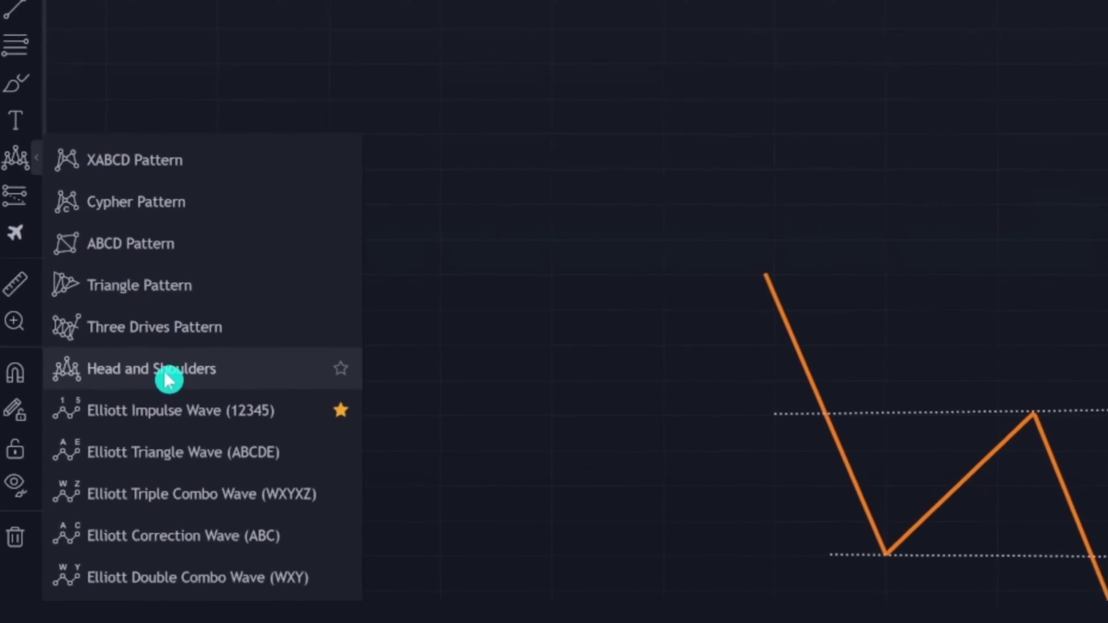
pyautogui.click(167, 378)
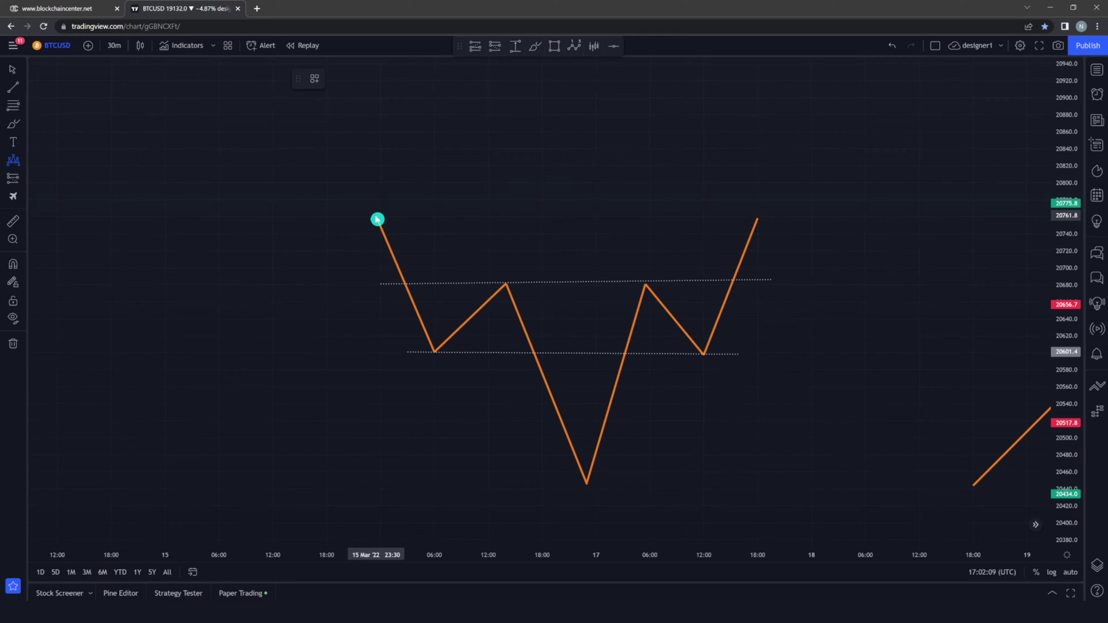
pyautogui.click(378, 220)
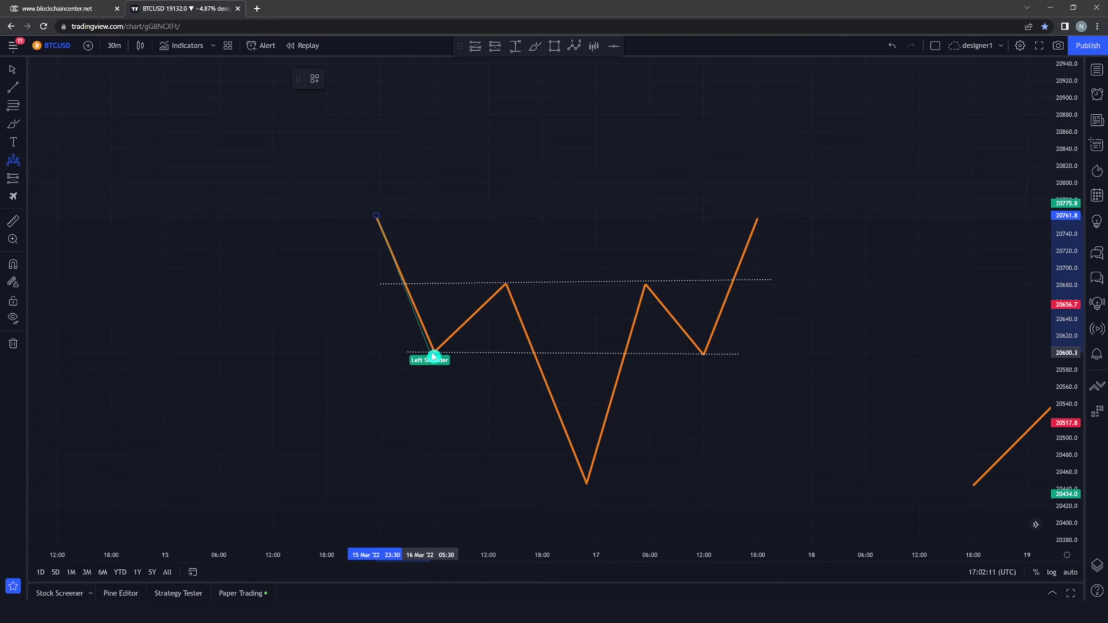
pyautogui.click(433, 353)
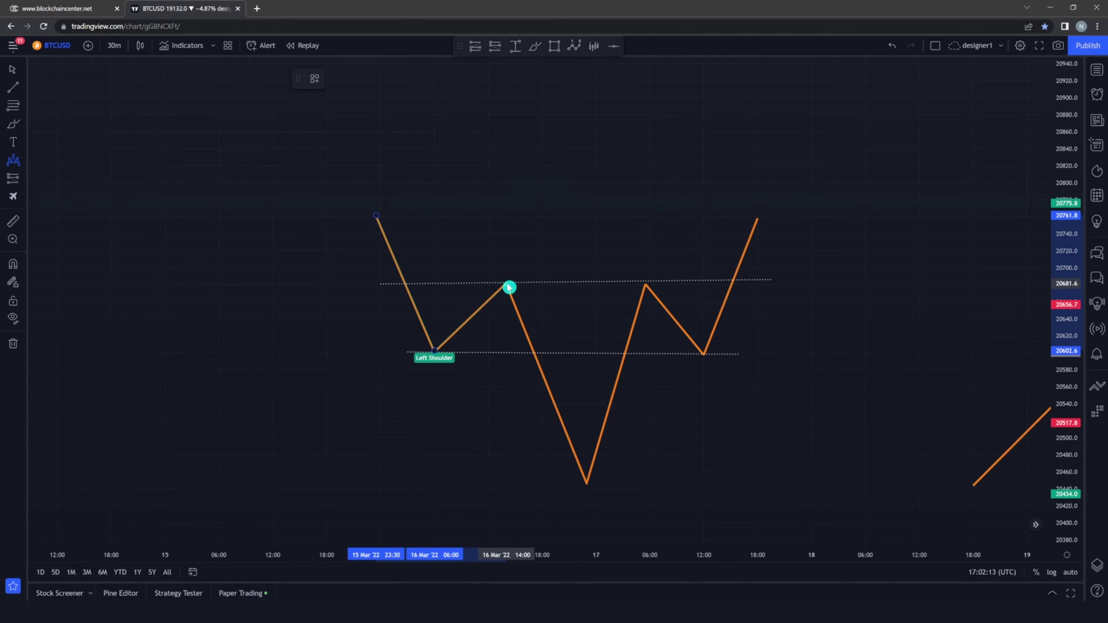
pyautogui.click(586, 483)
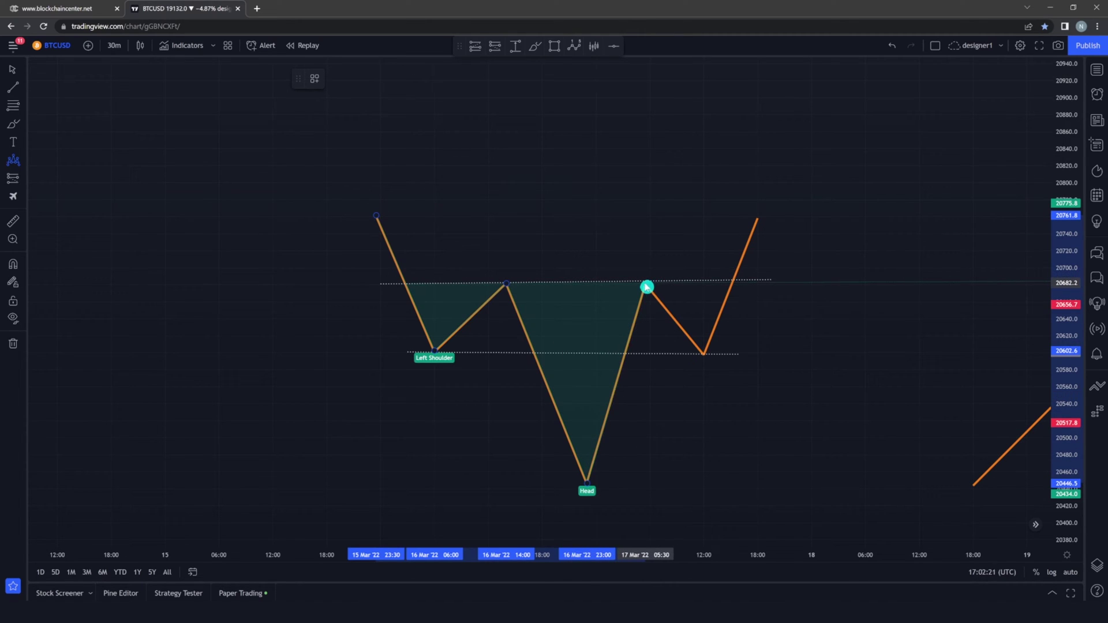
pyautogui.click(646, 287)
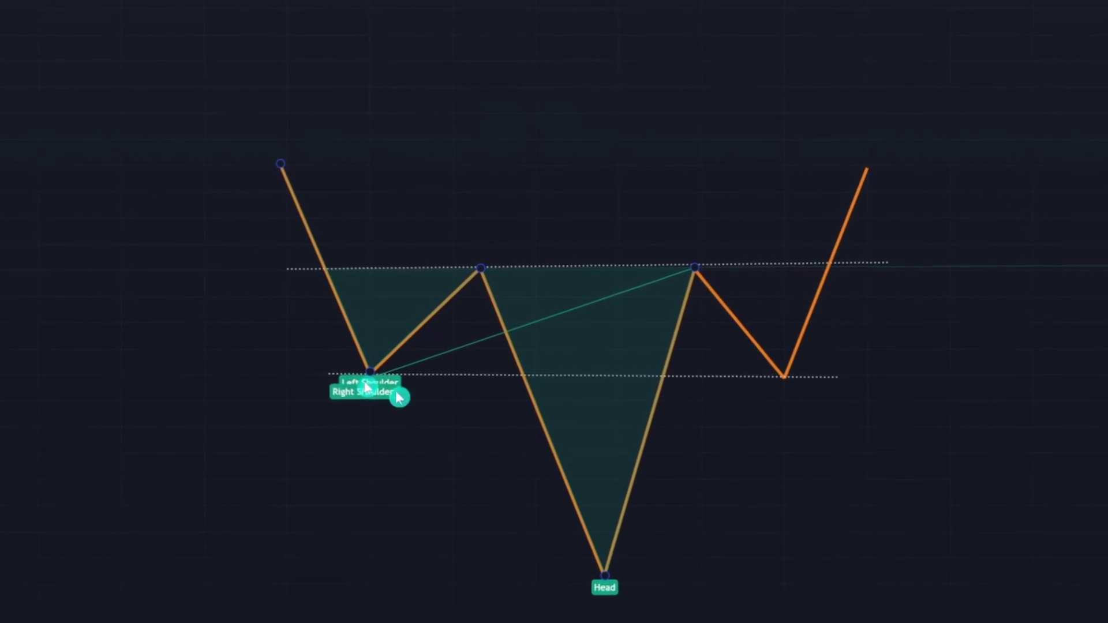
pyautogui.click(789, 380)
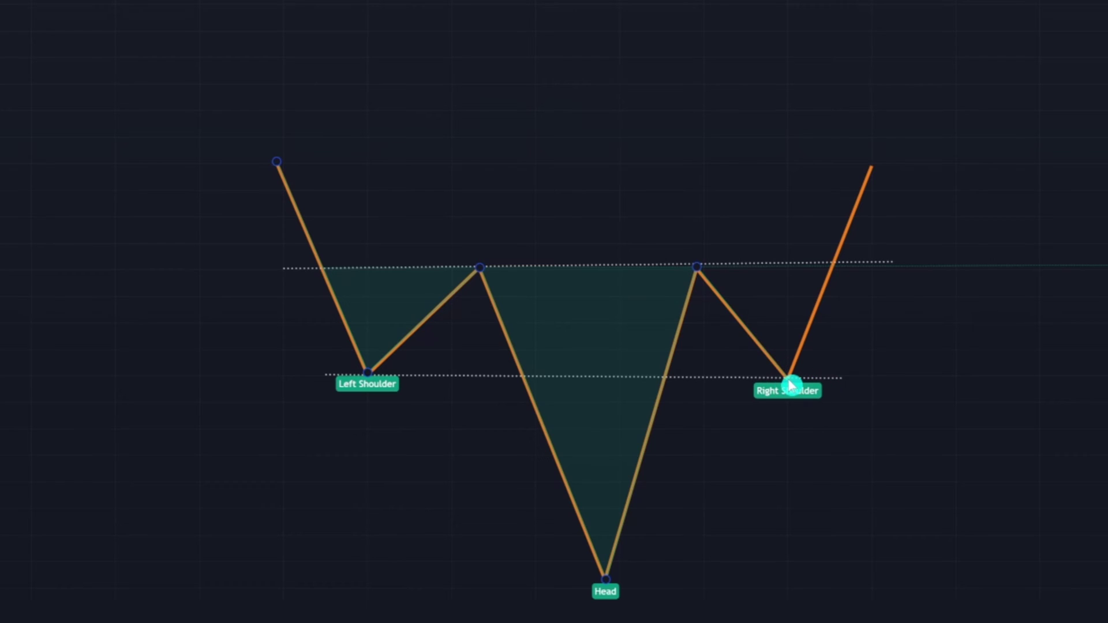
pyautogui.click(873, 174)
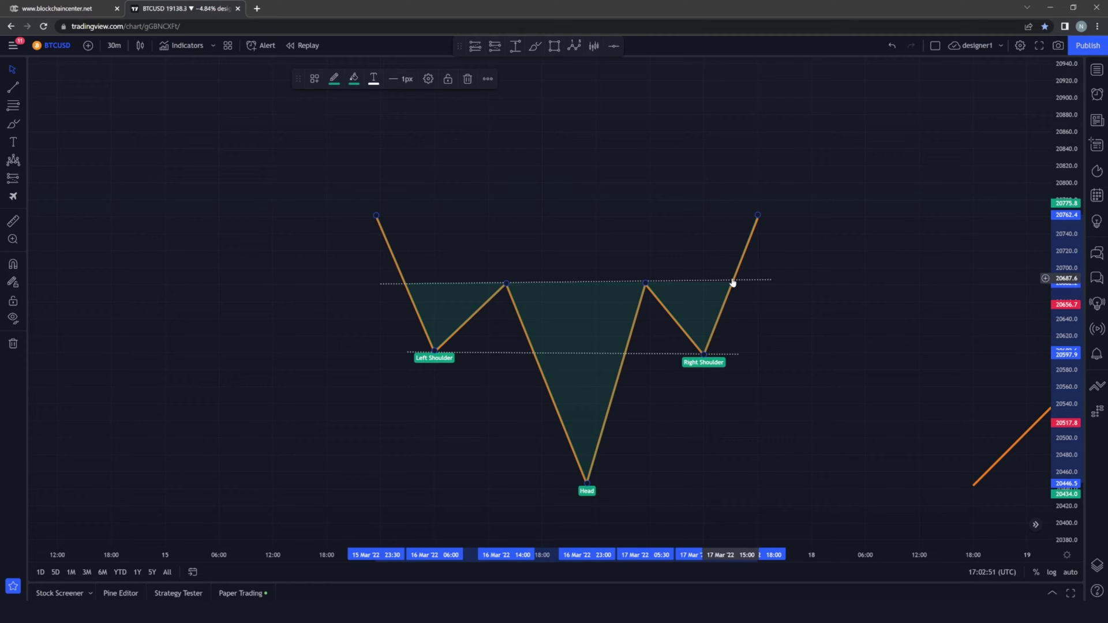
# Place a long position at the inverse pattern's neckline breakout and refit the price scale
pyautogui.click(474, 45)
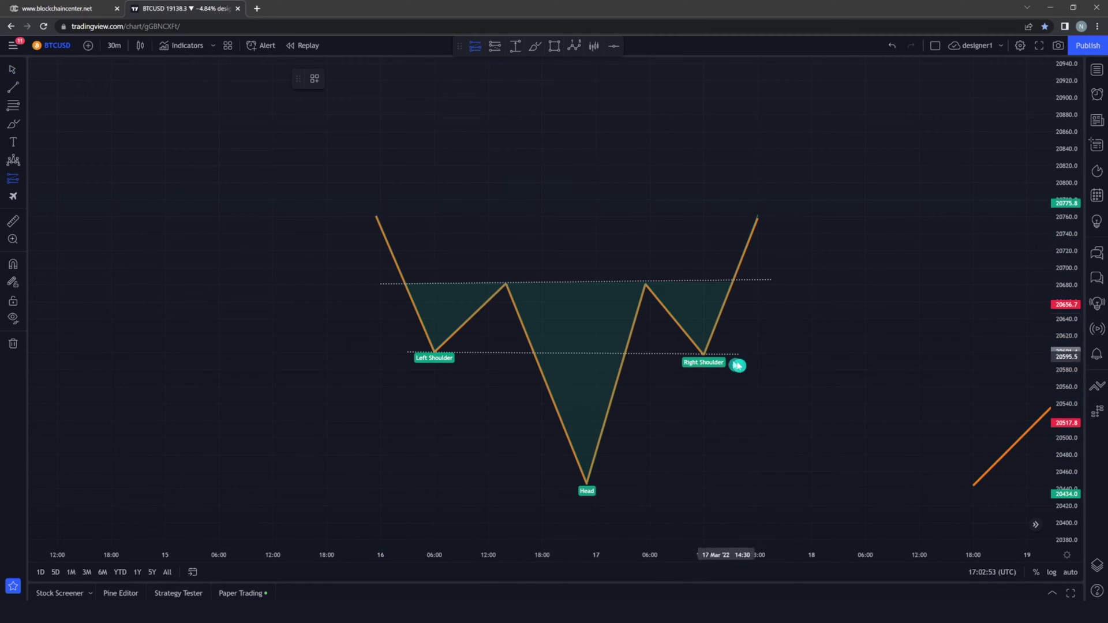
pyautogui.click(735, 282)
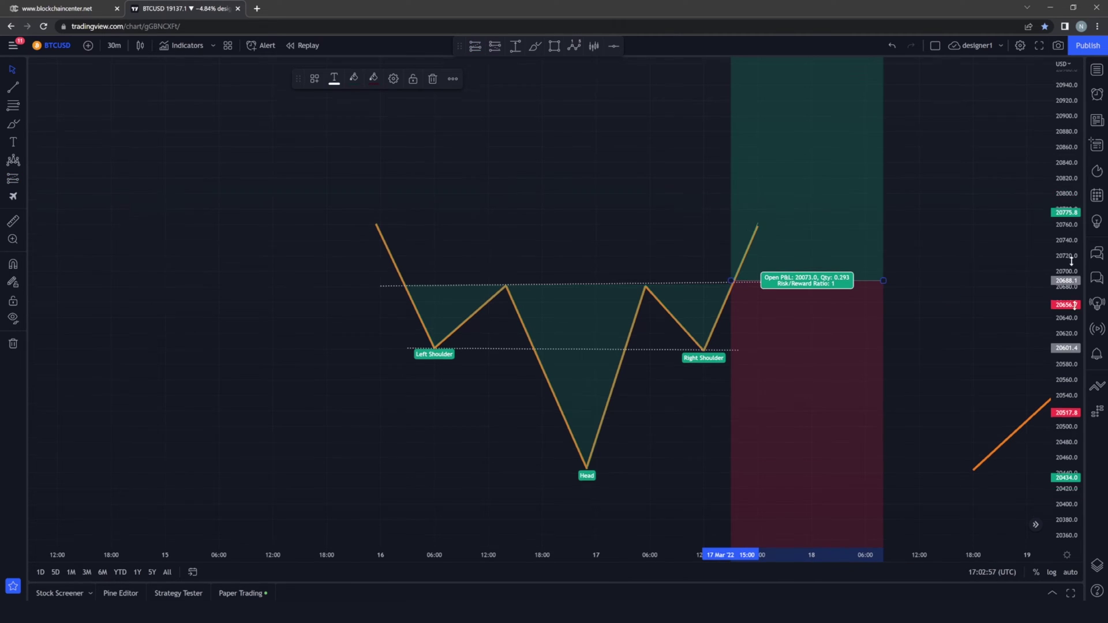
pyautogui.moveTo(1054, 404); pyautogui.dragTo(623, 437)
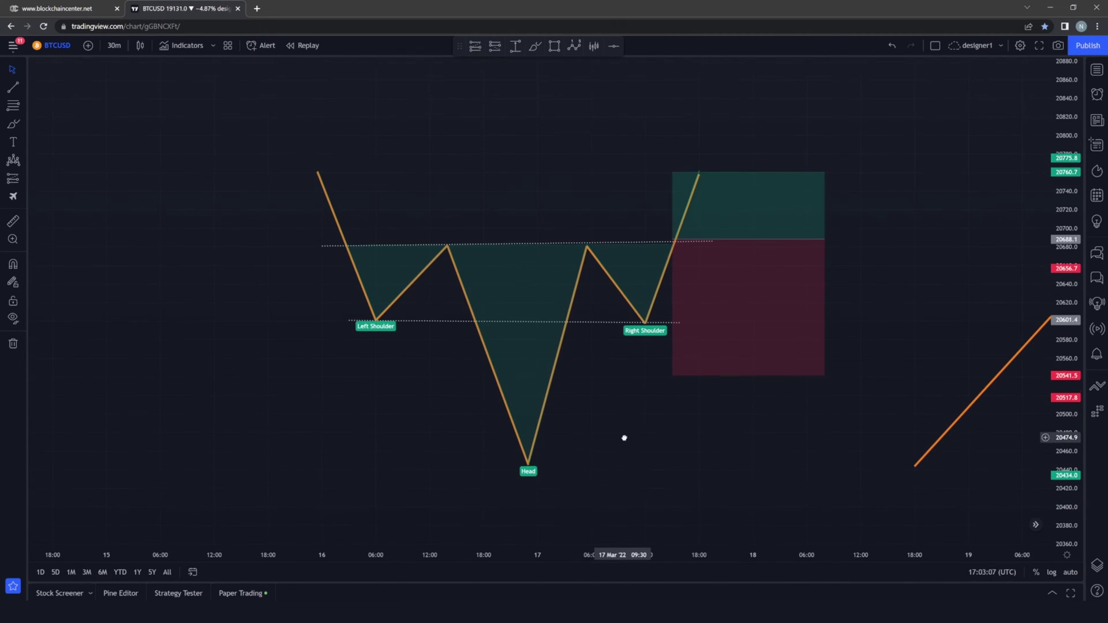
pyautogui.click(635, 450)
# Project the head height from the breakout, then set target ~20912 and stop ~20611 (2.91 R/R)
pyautogui.click(198, 246)
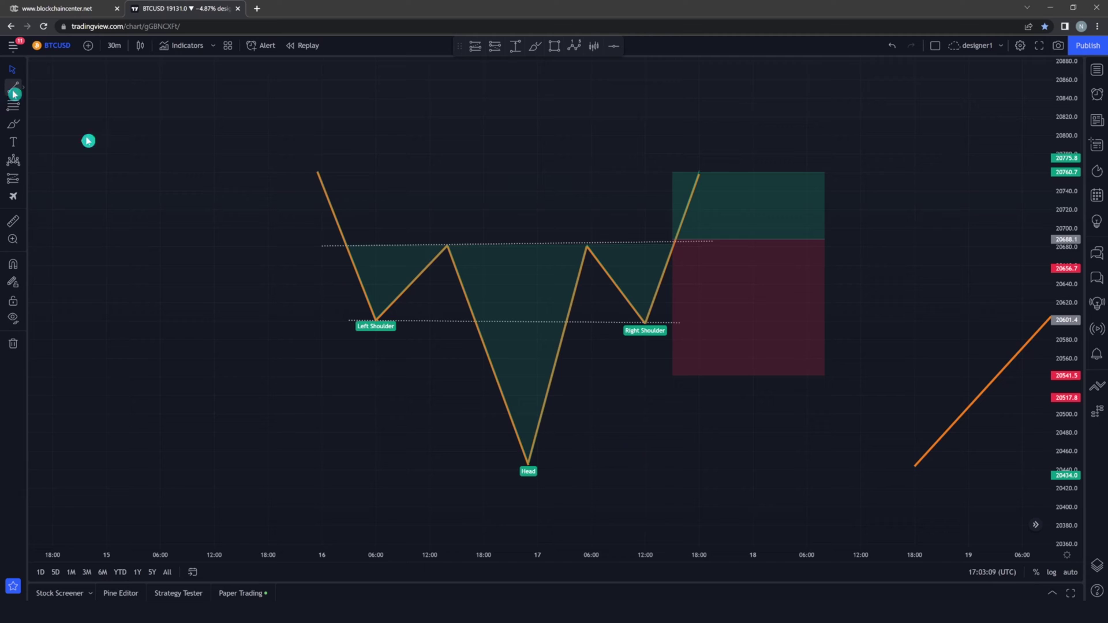
pyautogui.click(523, 243)
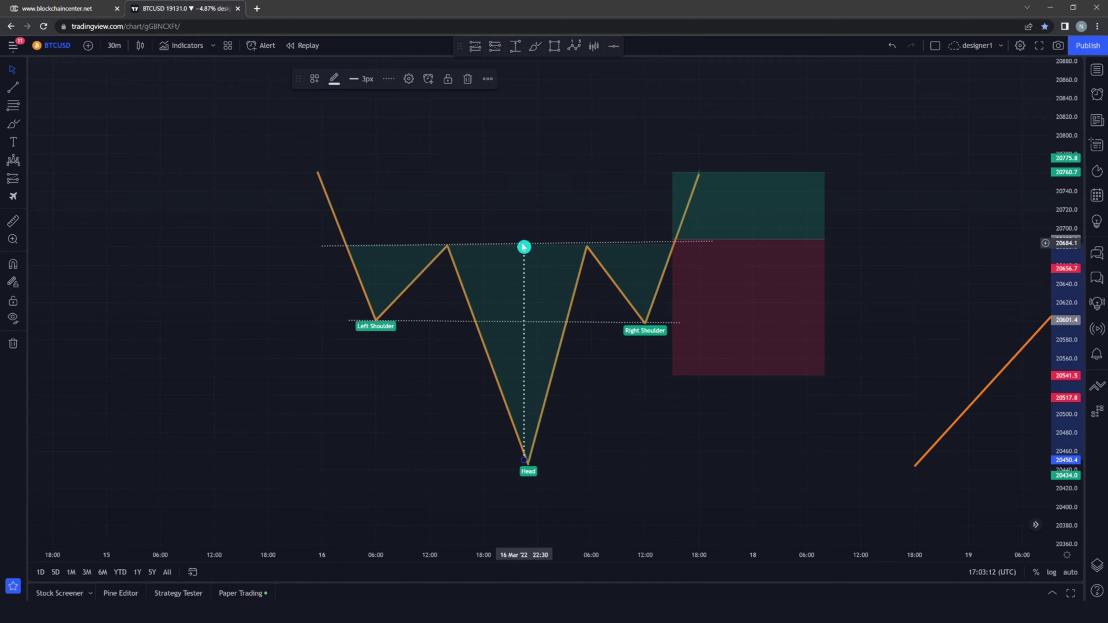
pyautogui.moveTo(524, 343)
pyautogui.mouseDown()
pyautogui.moveTo(774, 277)
pyautogui.moveTo(638, 111)
pyautogui.moveTo(671, 123)
pyautogui.mouseUp()
pyautogui.click(756, 228)
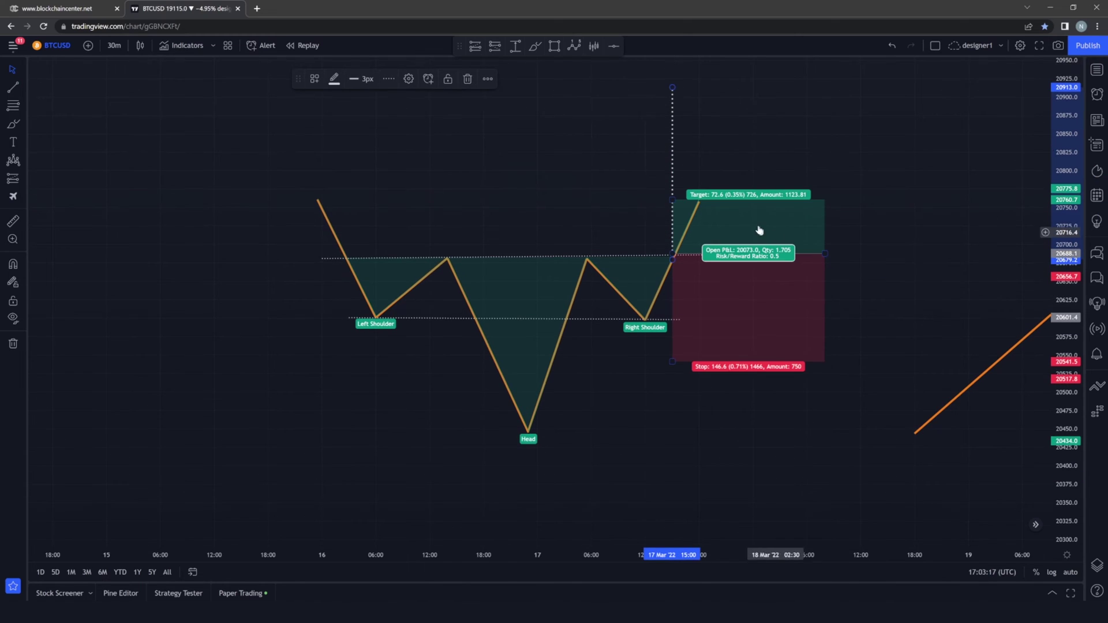
pyautogui.moveTo(671, 201); pyautogui.dragTo(672, 87)
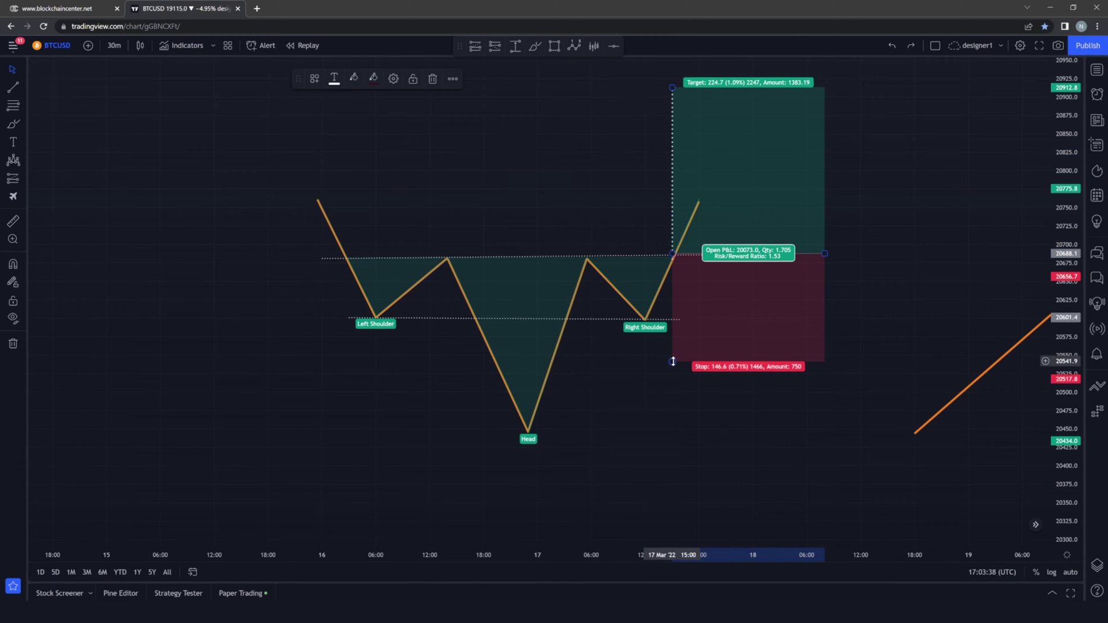
pyautogui.moveTo(673, 358); pyautogui.dragTo(698, 312)
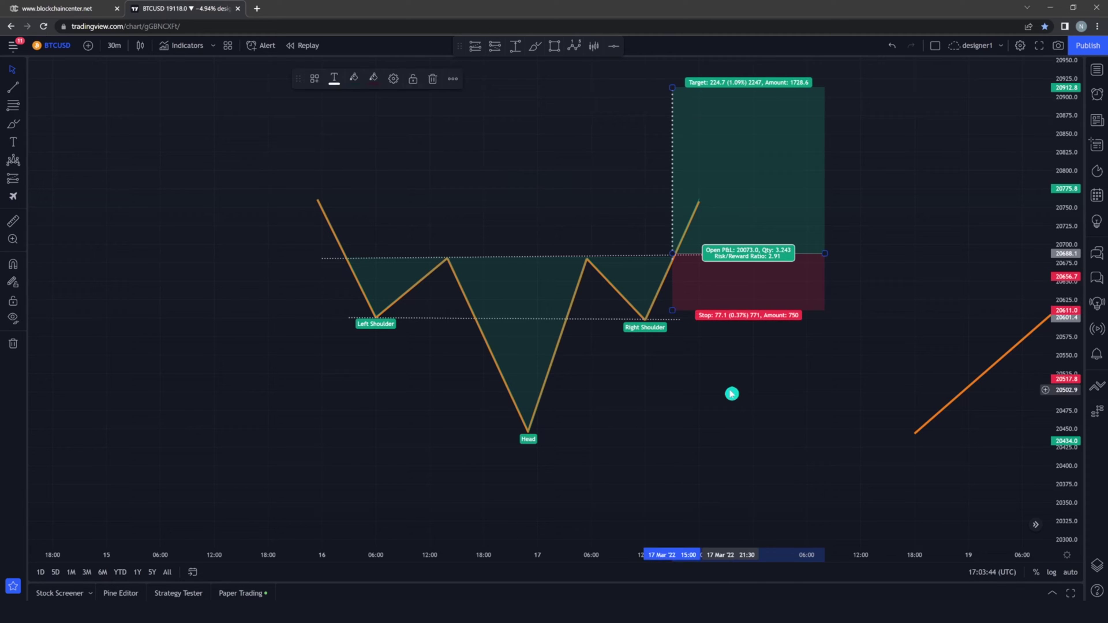